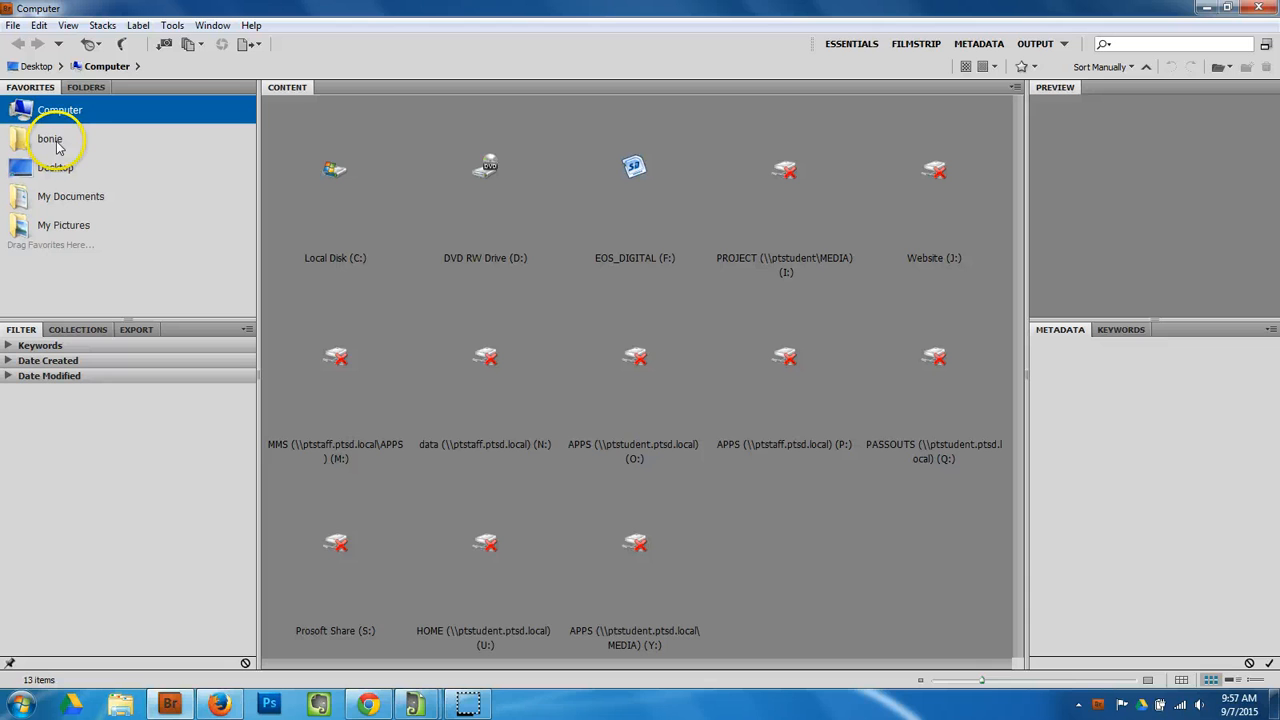
# Step: Open boni_002.JPG in Photoshop from the 04_tut folder, found under test and photography in the user's Google Drive folder
pyautogui.click(50, 139)
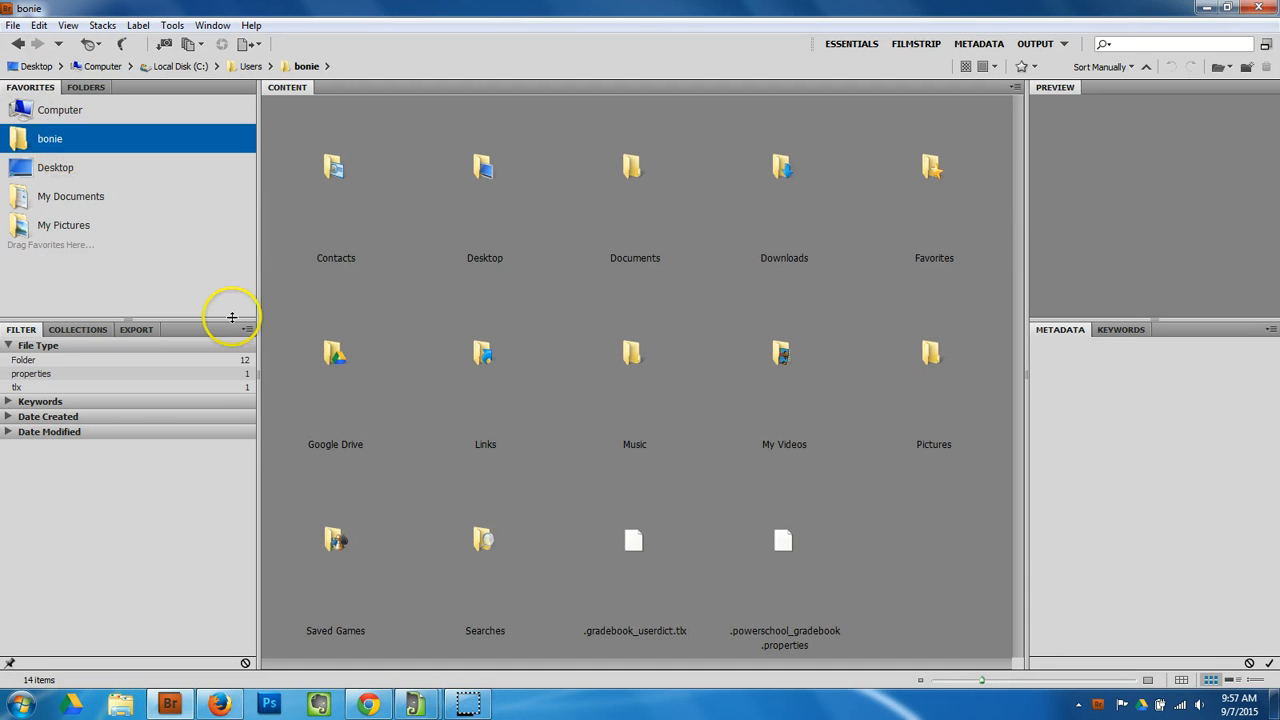
pyautogui.click(335, 358)
pyautogui.doubleClick(335, 361)
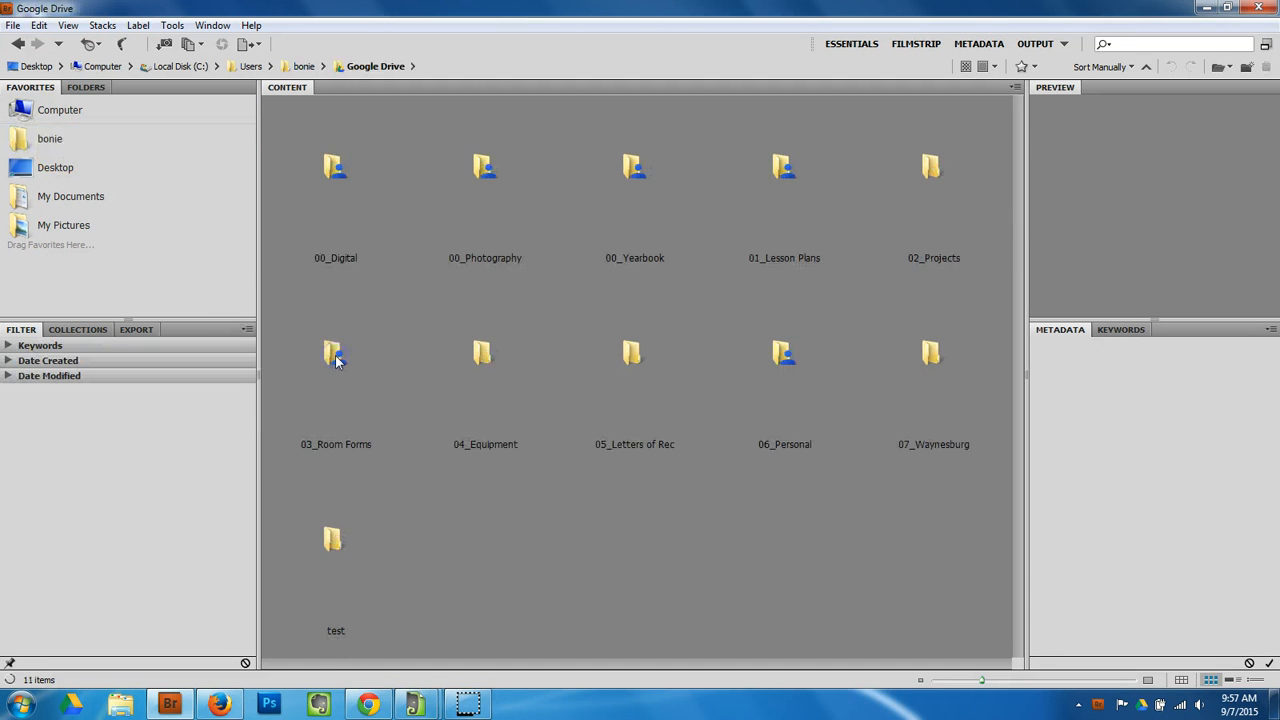
pyautogui.doubleClick(333, 545)
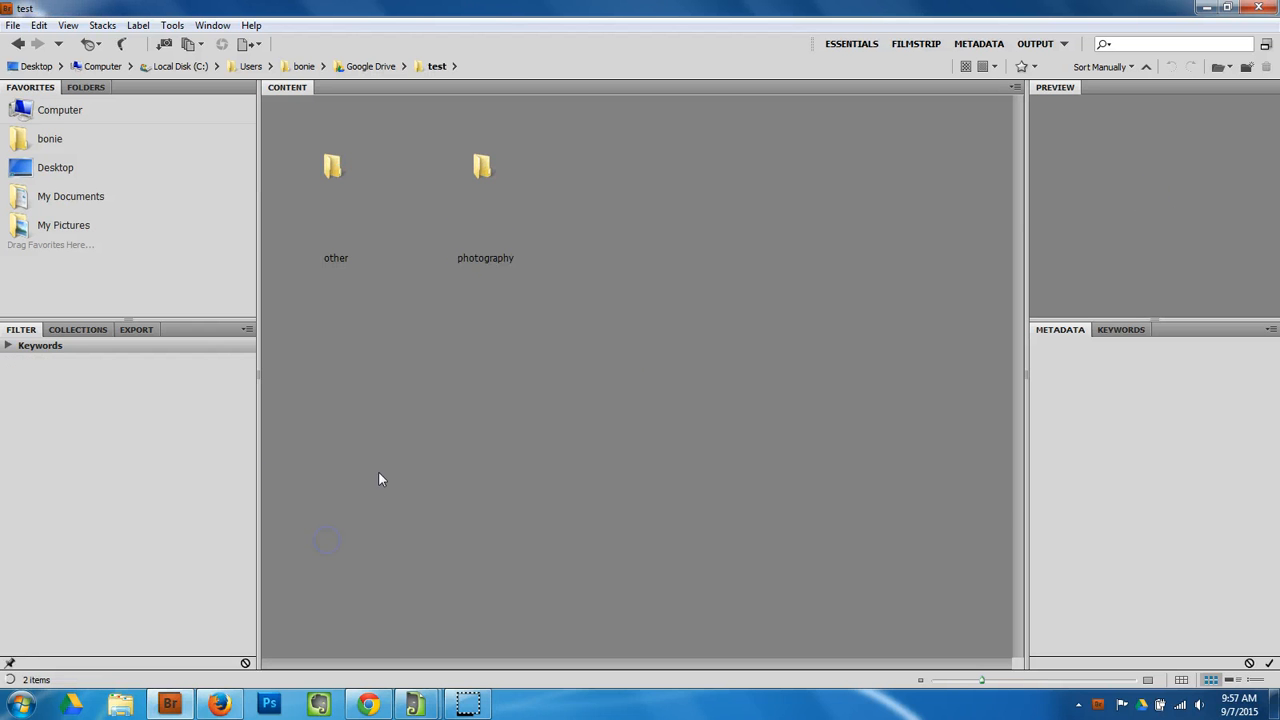
pyautogui.doubleClick(489, 174)
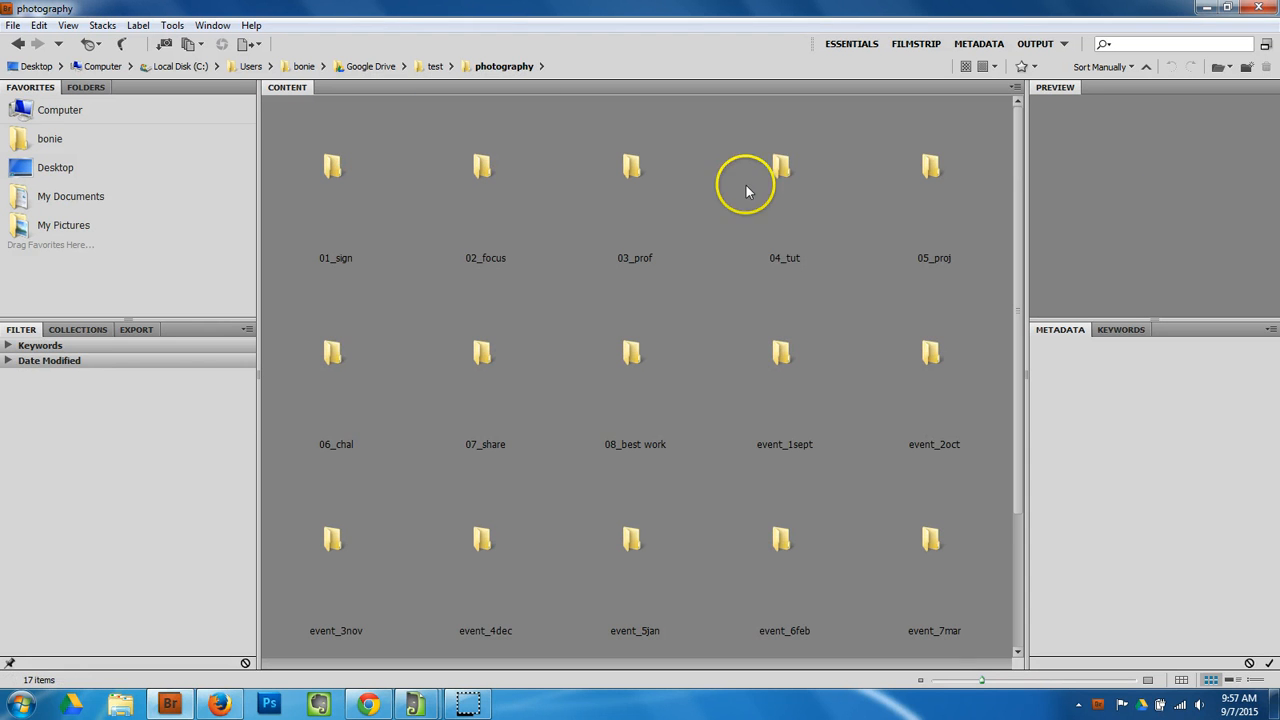
pyautogui.click(783, 187)
pyautogui.doubleClick(783, 187)
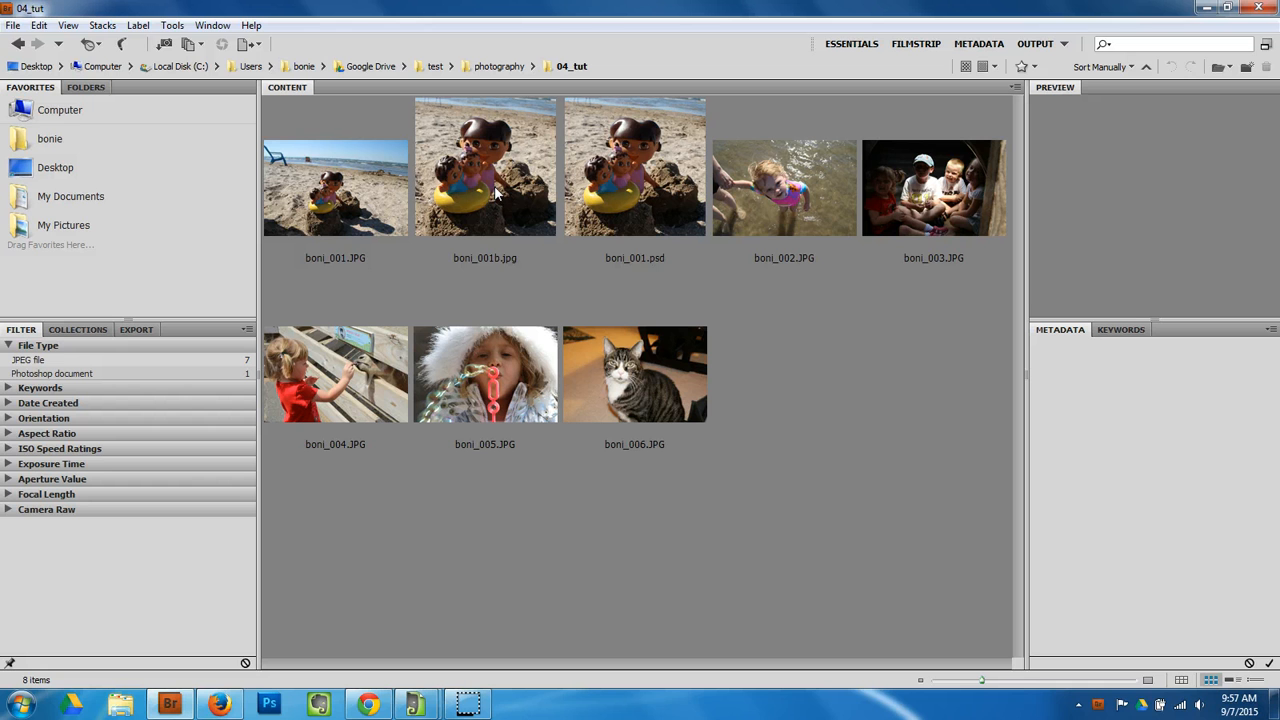
pyautogui.doubleClick(777, 203)
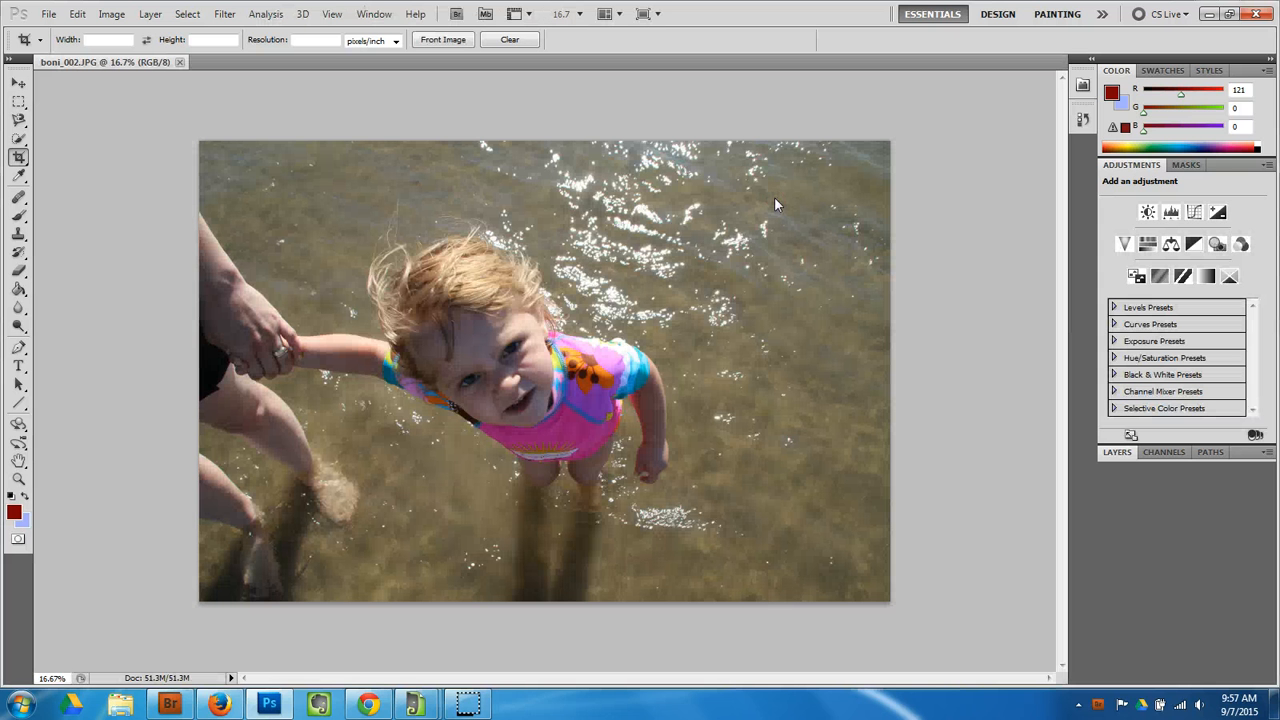
# Step: Reset the Essentials workspace to its default panel layout
pyautogui.click(374, 14)
pyautogui.moveTo(381, 50)
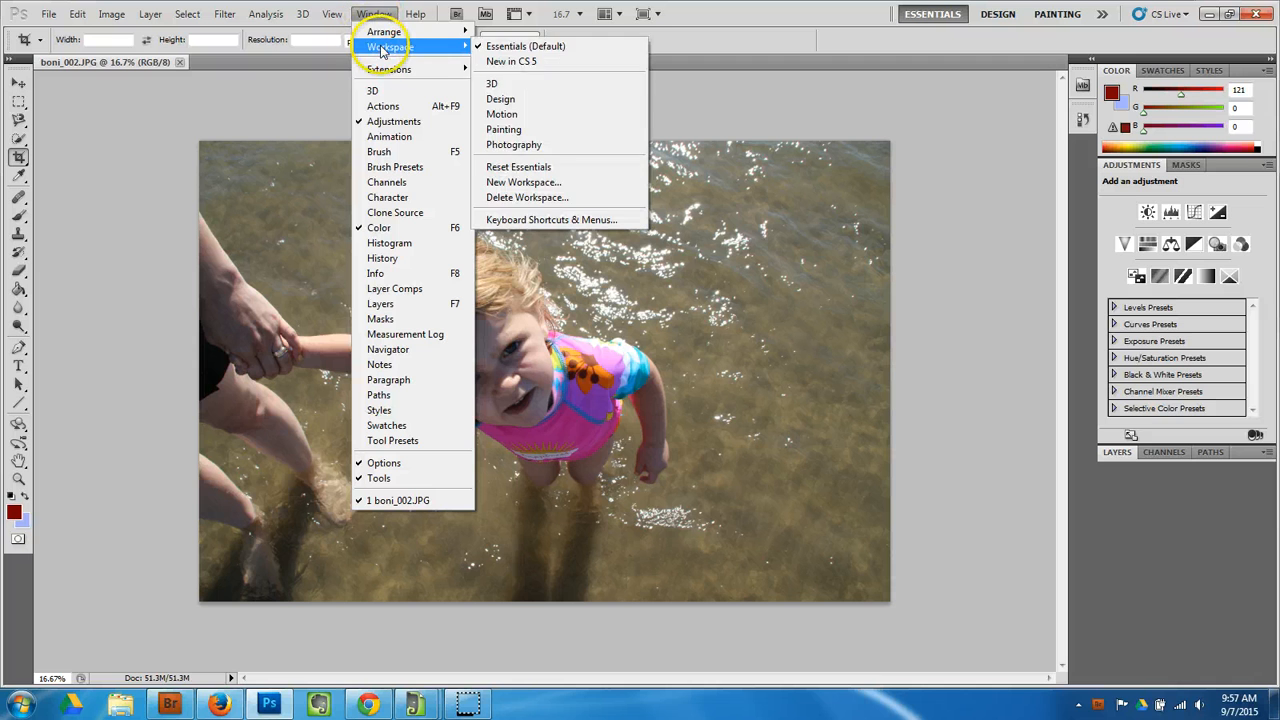
pyautogui.click(527, 165)
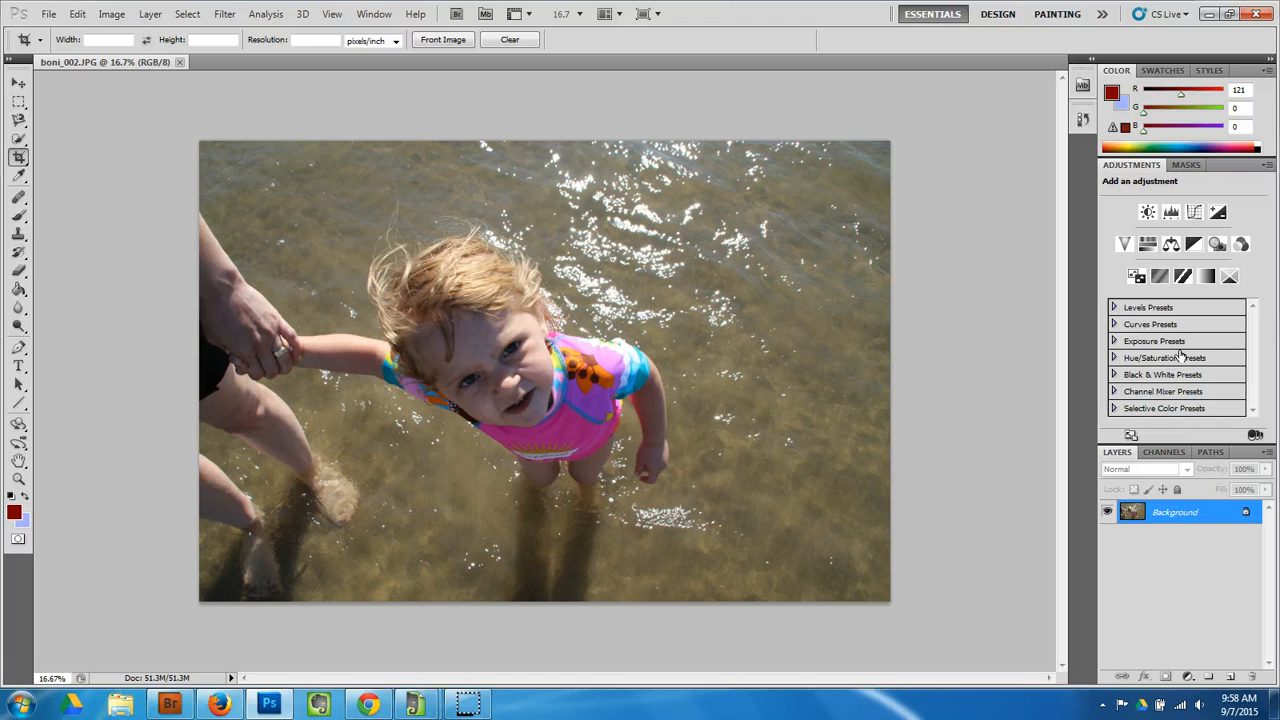
# Step: Duplicate the Background layer as Background copy and activate the Move tool
pyautogui.doubleClick(1174, 513)
pyautogui.rightClick(1178, 514)
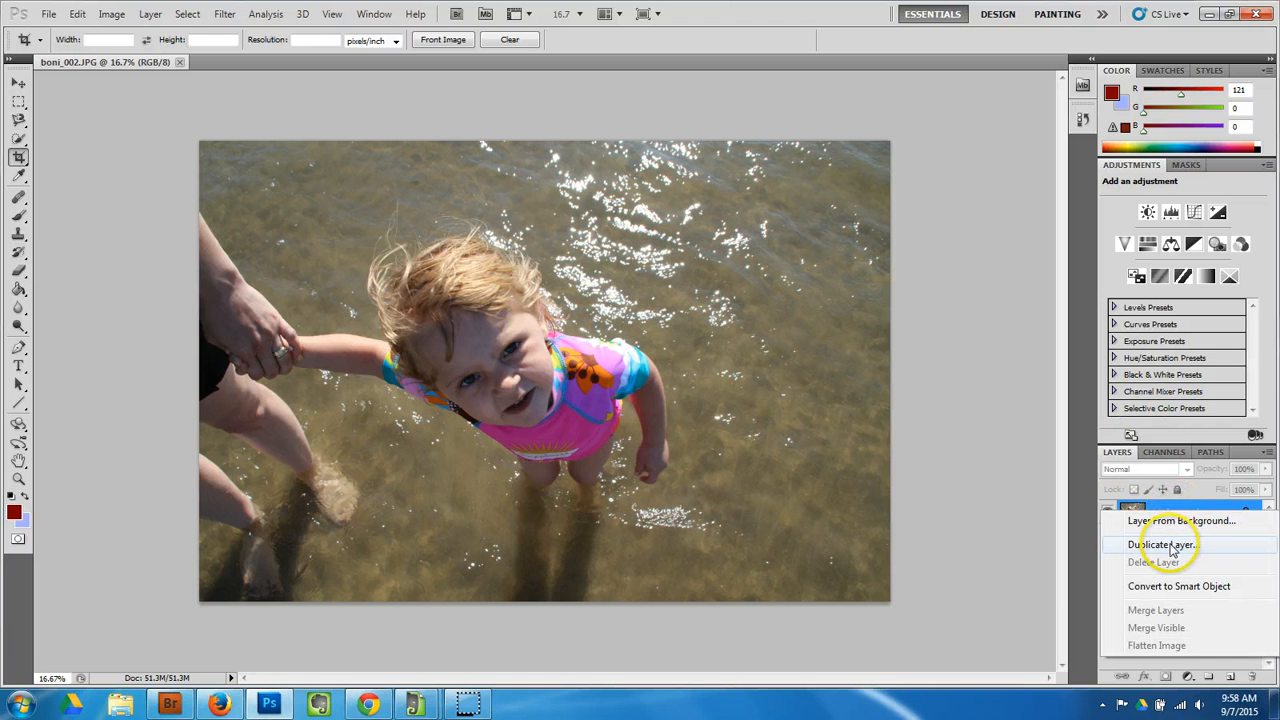
pyautogui.click(1163, 545)
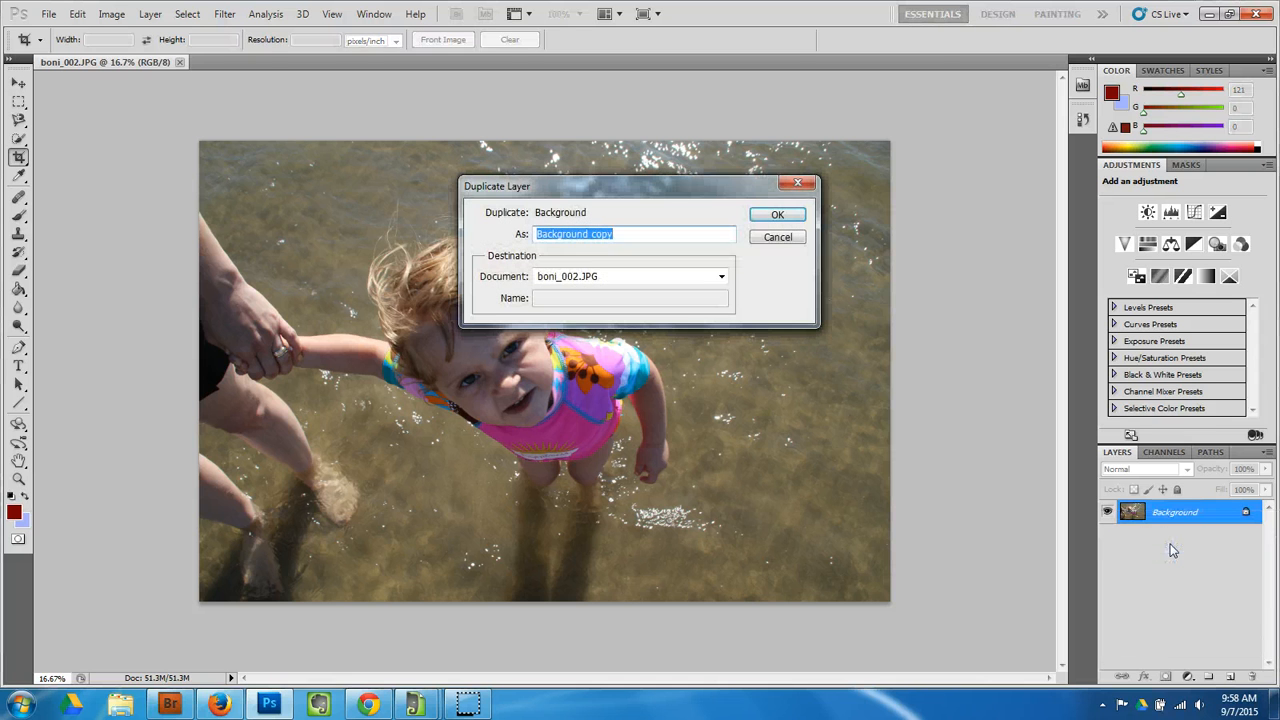
pyautogui.click(772, 216)
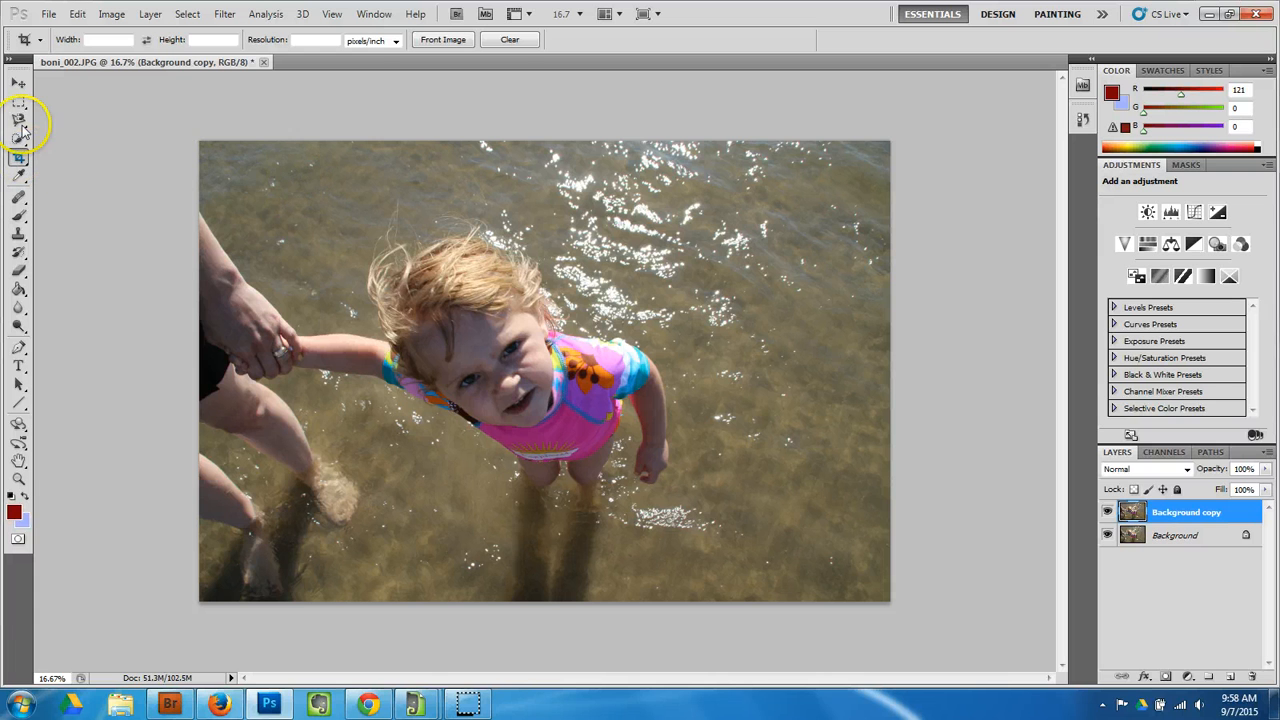
pyautogui.click(18, 86)
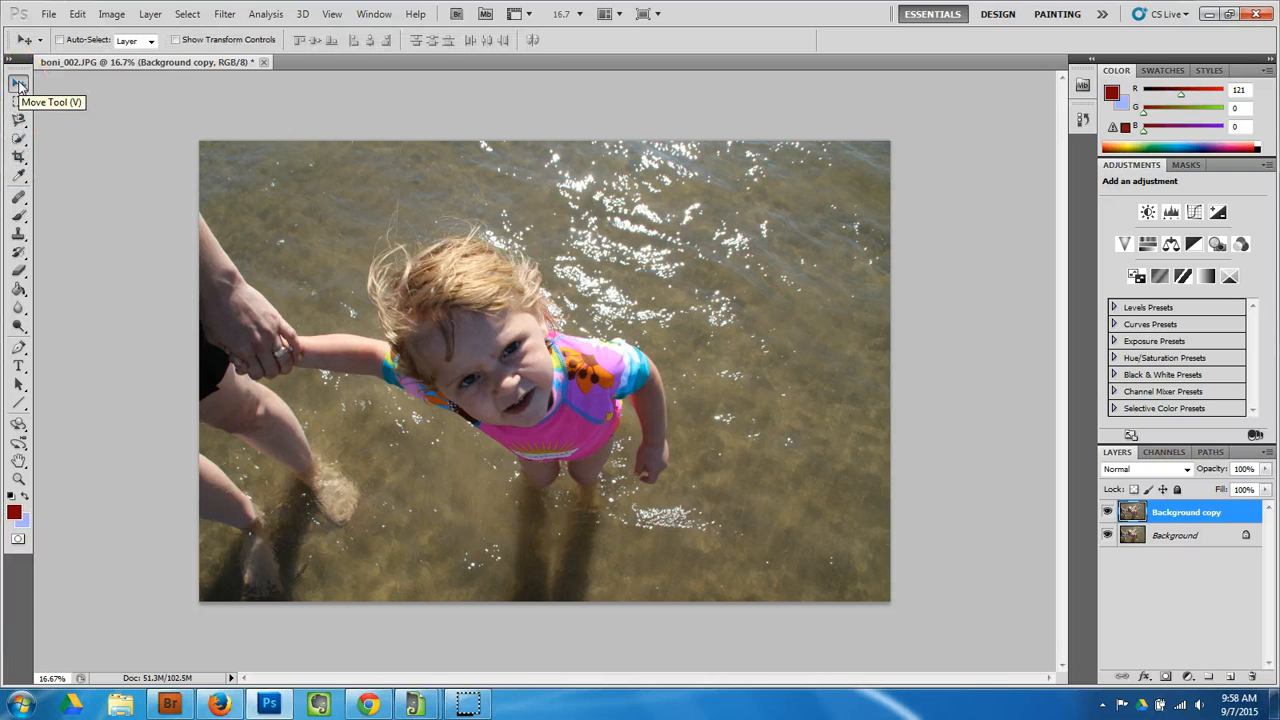
pyautogui.moveTo(349, 200)
pyautogui.mouseDown()
pyautogui.moveTo(577, 274)
pyautogui.moveTo(575, 285)
pyautogui.moveTo(664, 179)
pyautogui.moveTo(280, 198)
pyautogui.moveTo(437, 240)
pyautogui.moveTo(352, 210)
pyautogui.mouseUp()
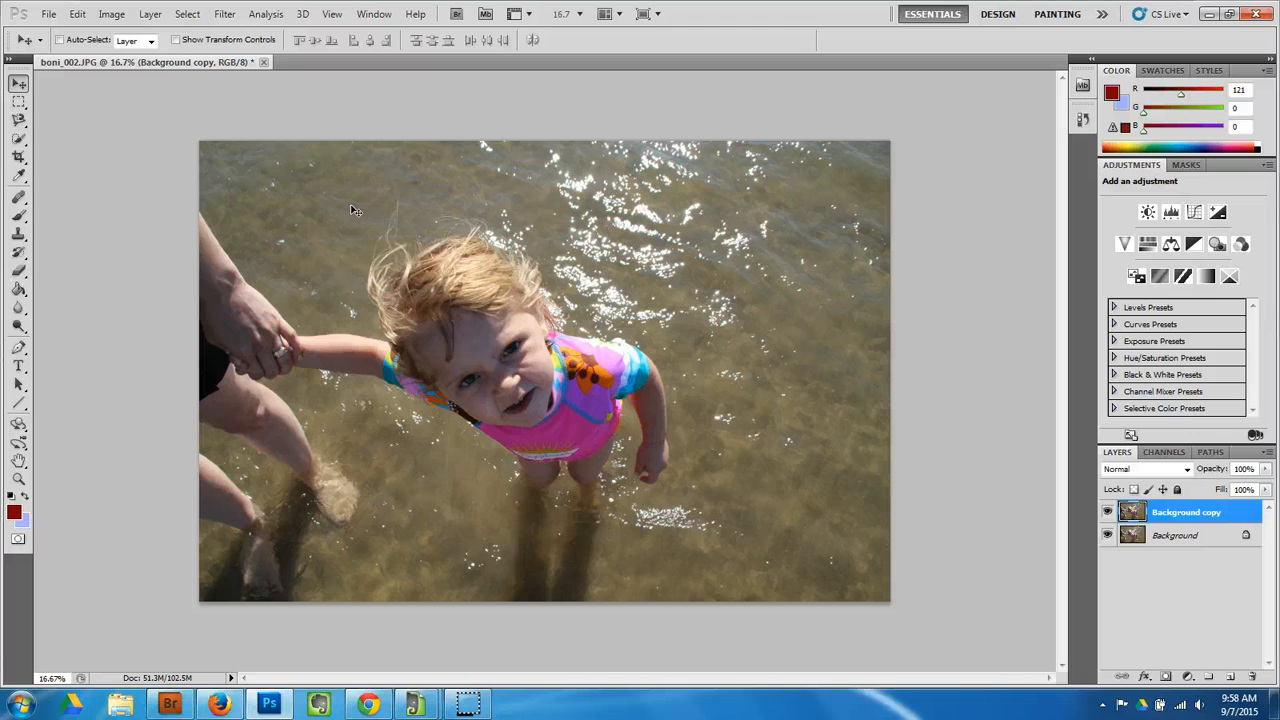
# Step: Open the Filter Gallery for the Background copy layer and expand the Artistic filters, with the whole photo fitted in the preview
pyautogui.click(225, 16)
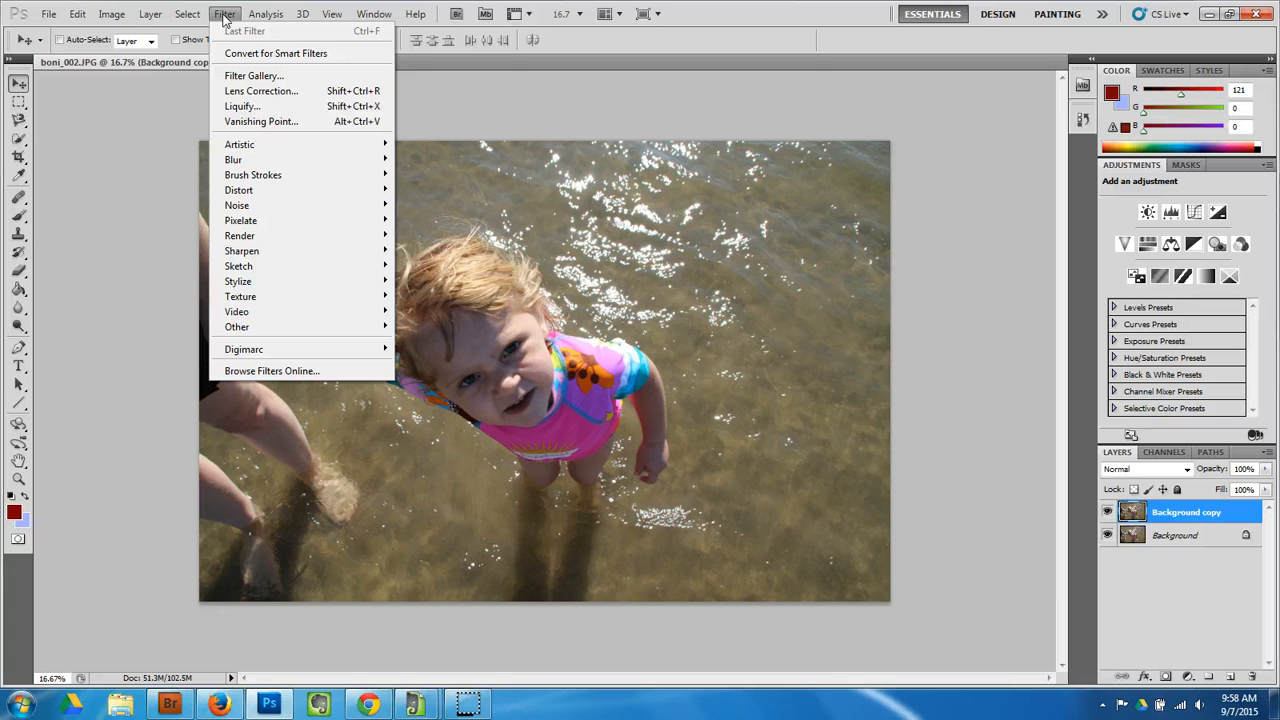
pyautogui.click(228, 76)
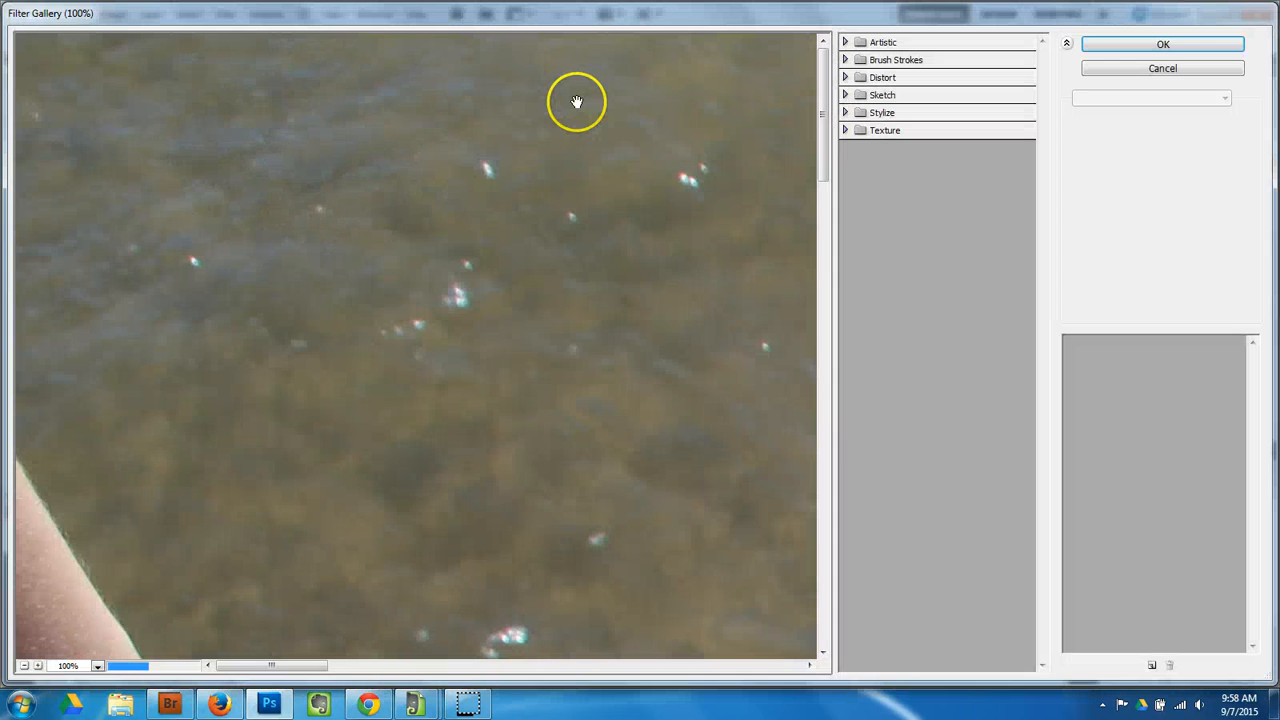
pyautogui.click(23, 665)
pyautogui.click(23, 665)
pyautogui.click(23, 665)
pyautogui.click(23, 665)
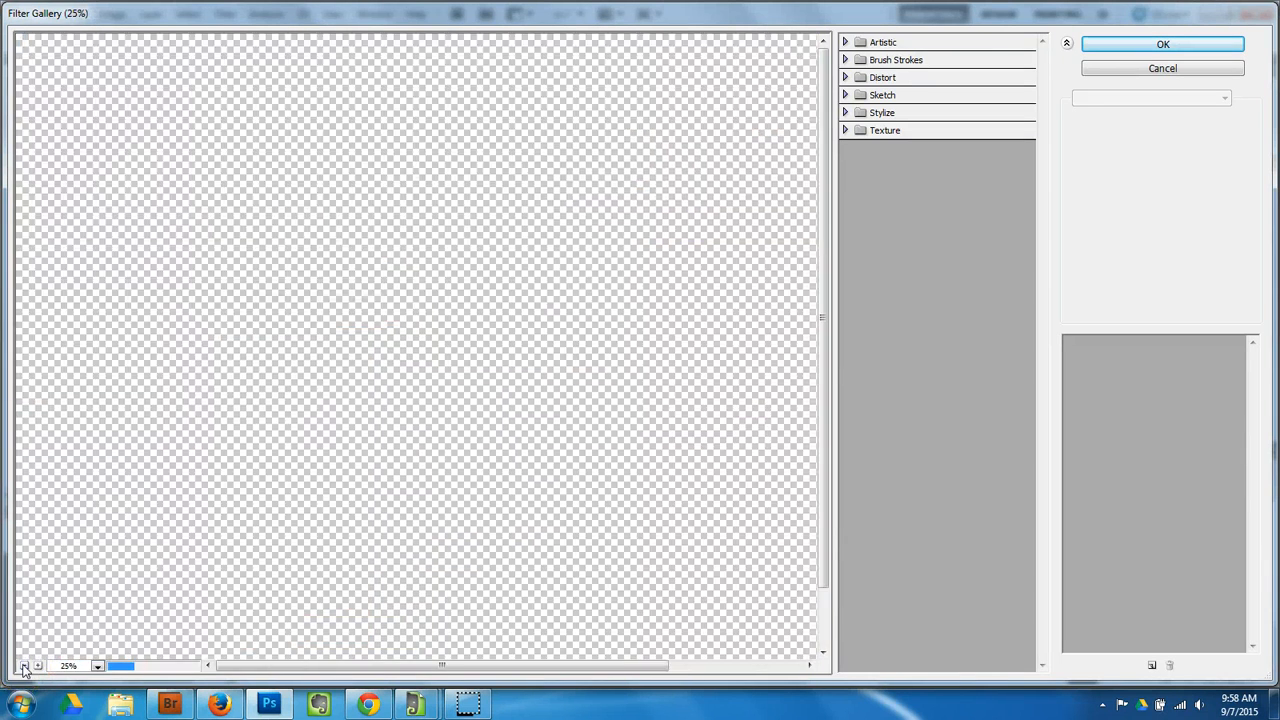
pyautogui.click(23, 665)
pyautogui.click(23, 665)
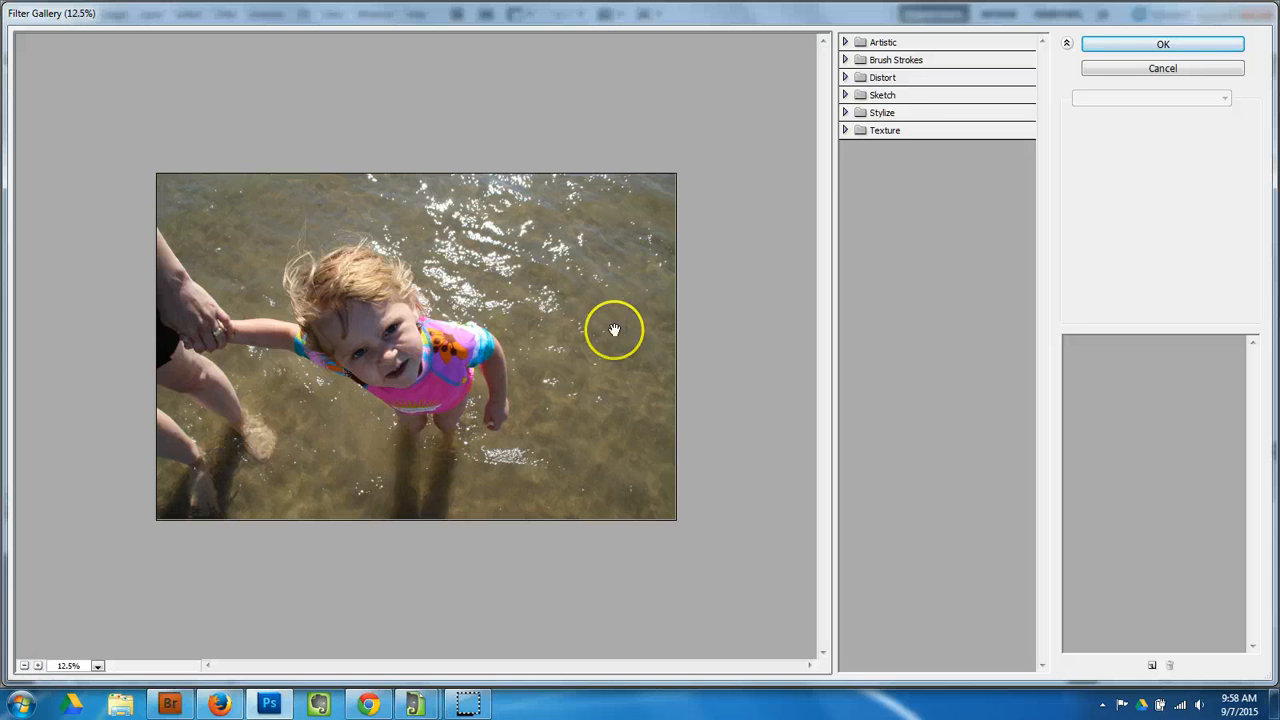
pyautogui.click(845, 43)
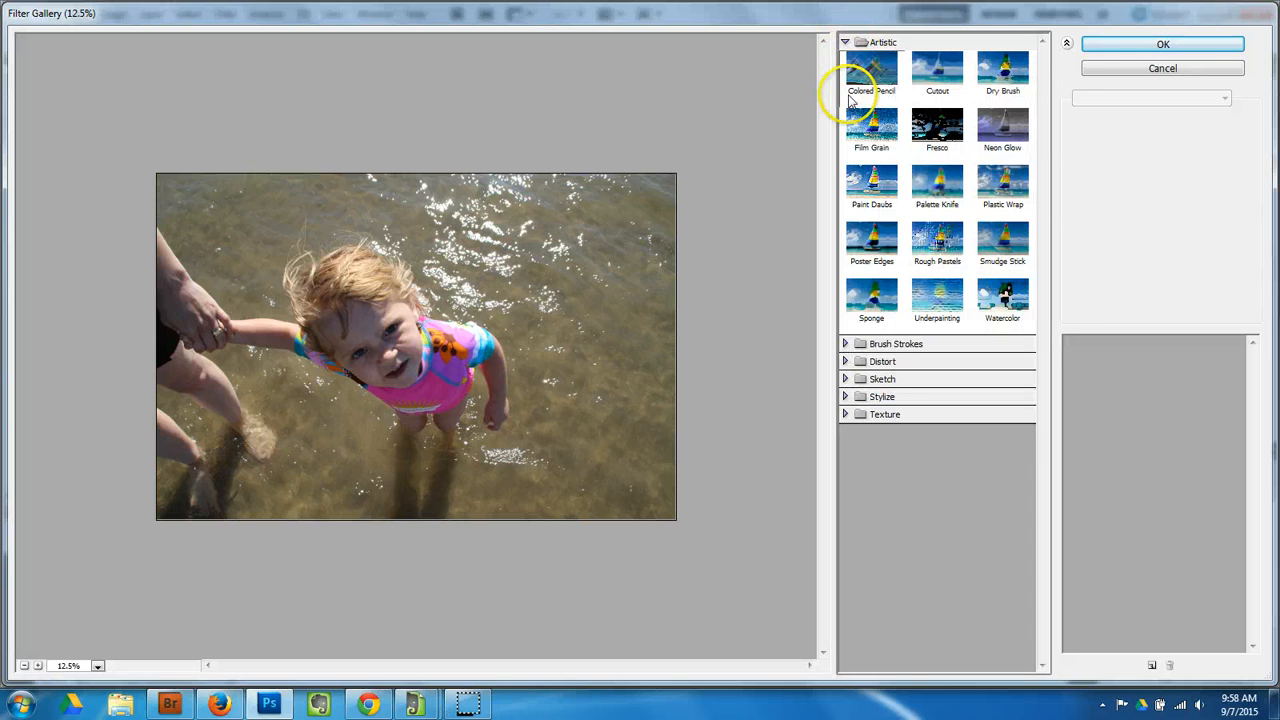
# Step: Try the Colored Pencil filter with pencil width 8 and stroke pressure 5, and preview the Dry Brush filter
pyautogui.click(866, 82)
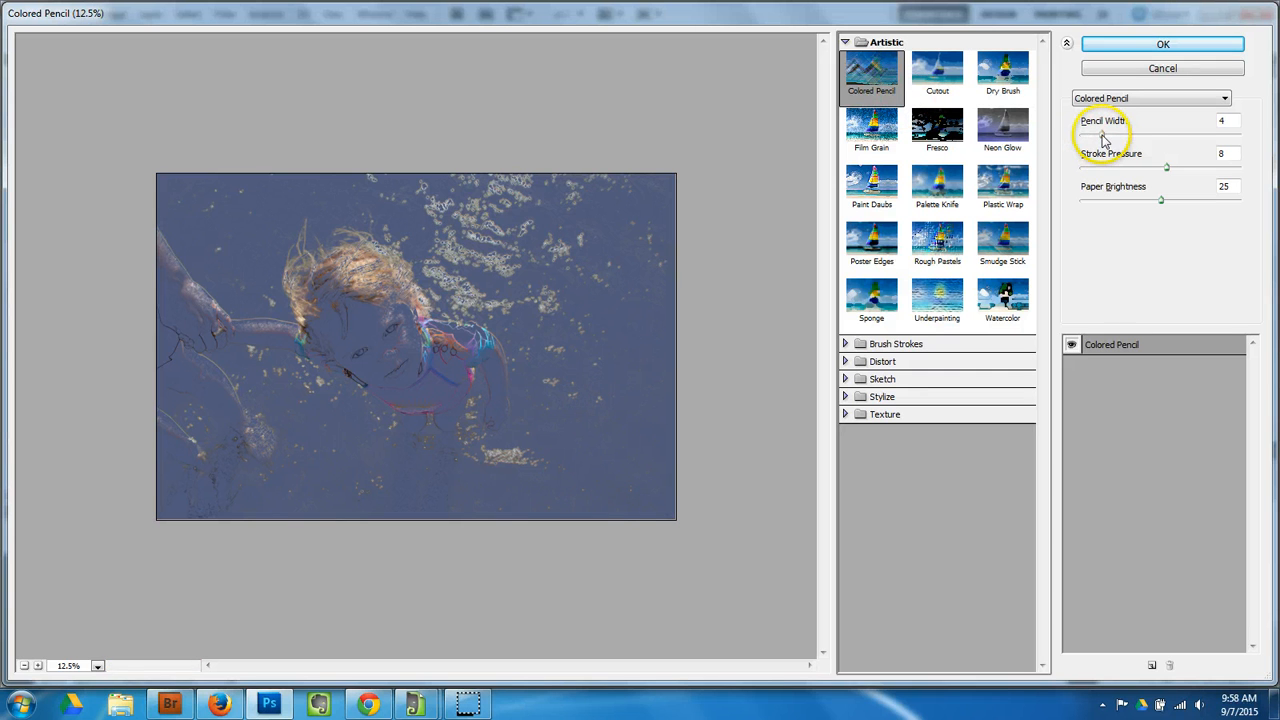
pyautogui.moveTo(1103, 140)
pyautogui.mouseDown()
pyautogui.moveTo(1131, 136)
pyautogui.moveTo(1163, 170)
pyautogui.moveTo(1129, 167)
pyautogui.moveTo(1185, 206)
pyautogui.mouseUp()
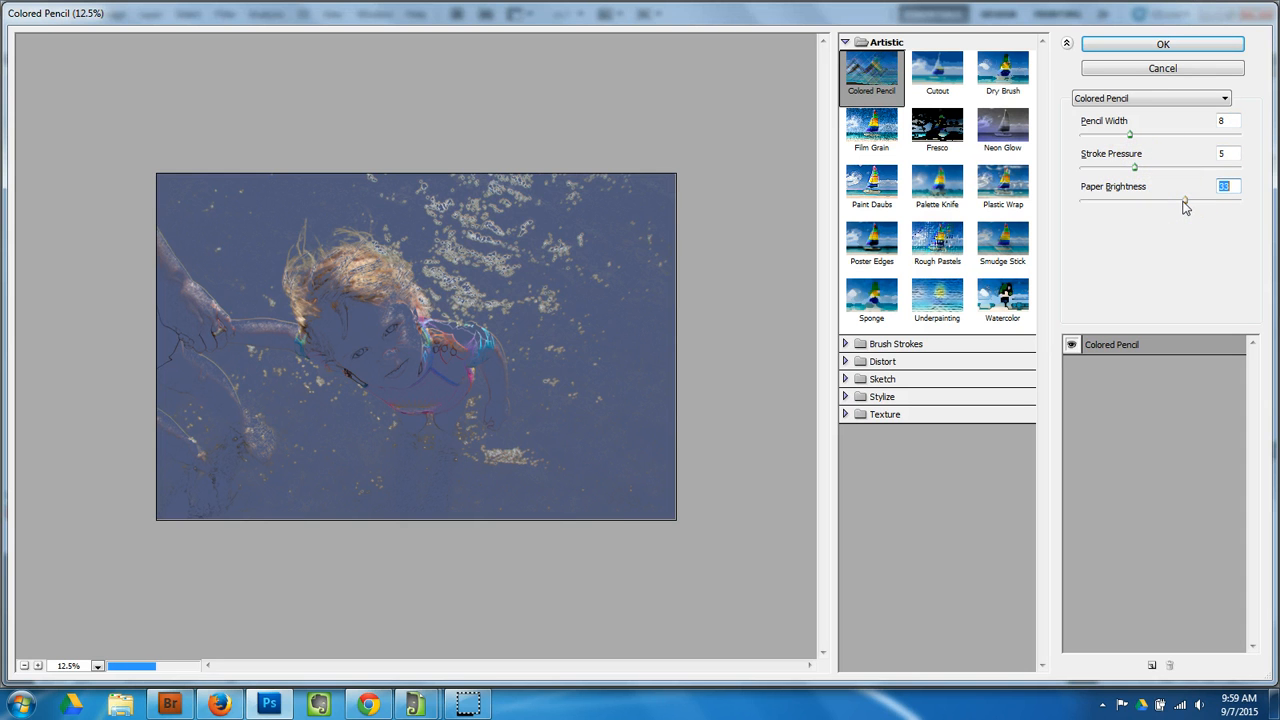
pyautogui.click(1000, 78)
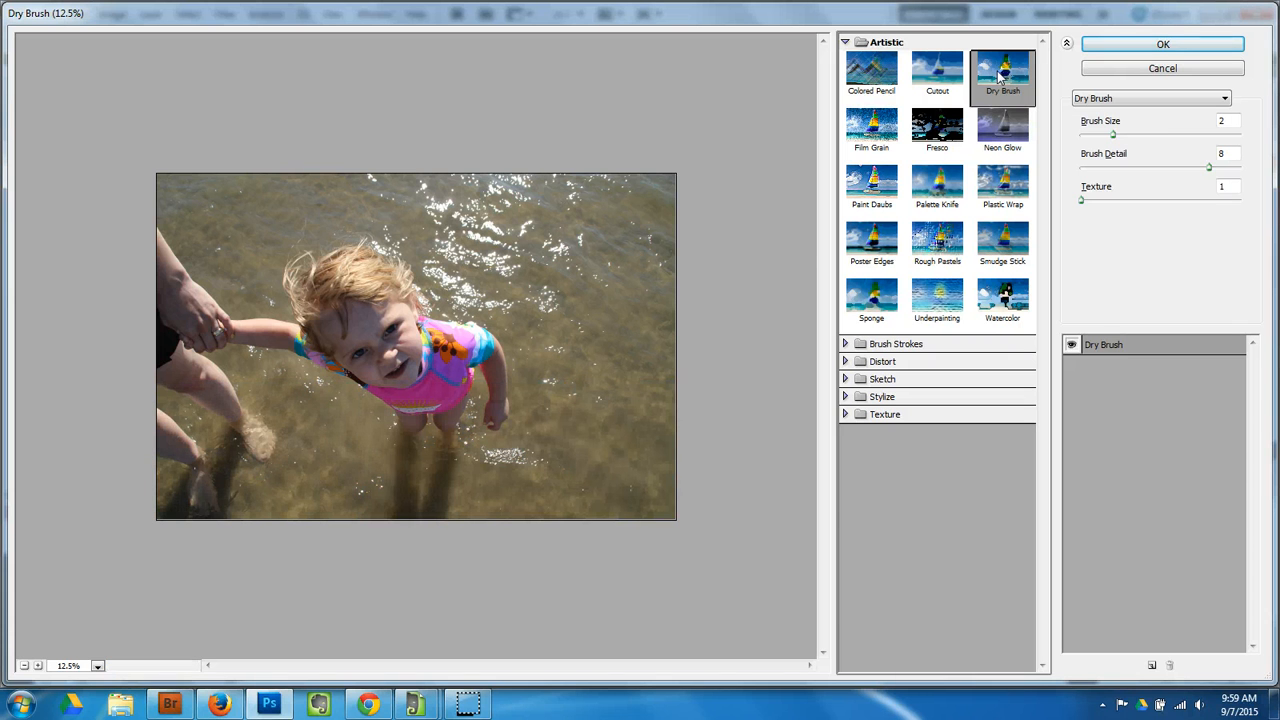
# Step: Apply the Sponge filter with brush size 4, definition 15 and smoothness 9
pyautogui.click(870, 293)
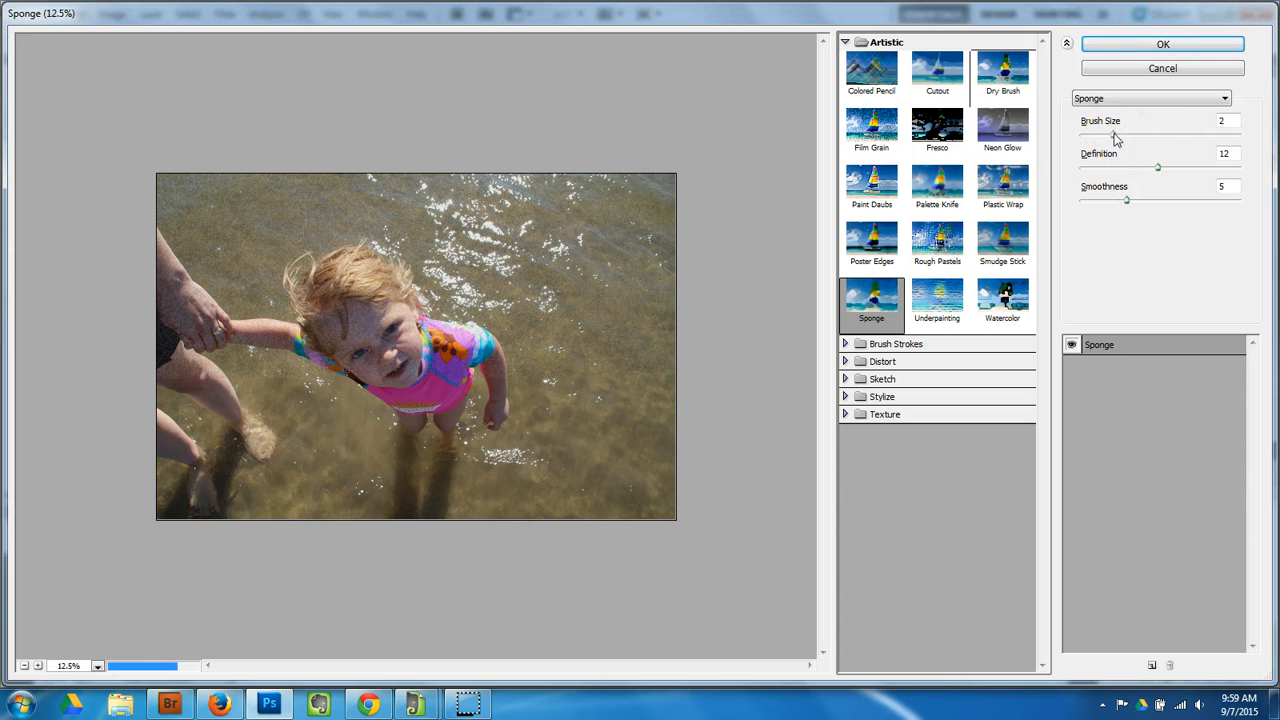
pyautogui.moveTo(1116, 139)
pyautogui.mouseDown()
pyautogui.moveTo(1143, 134)
pyautogui.moveTo(1177, 172)
pyautogui.moveTo(1106, 206)
pyautogui.moveTo(1171, 205)
pyautogui.mouseUp()
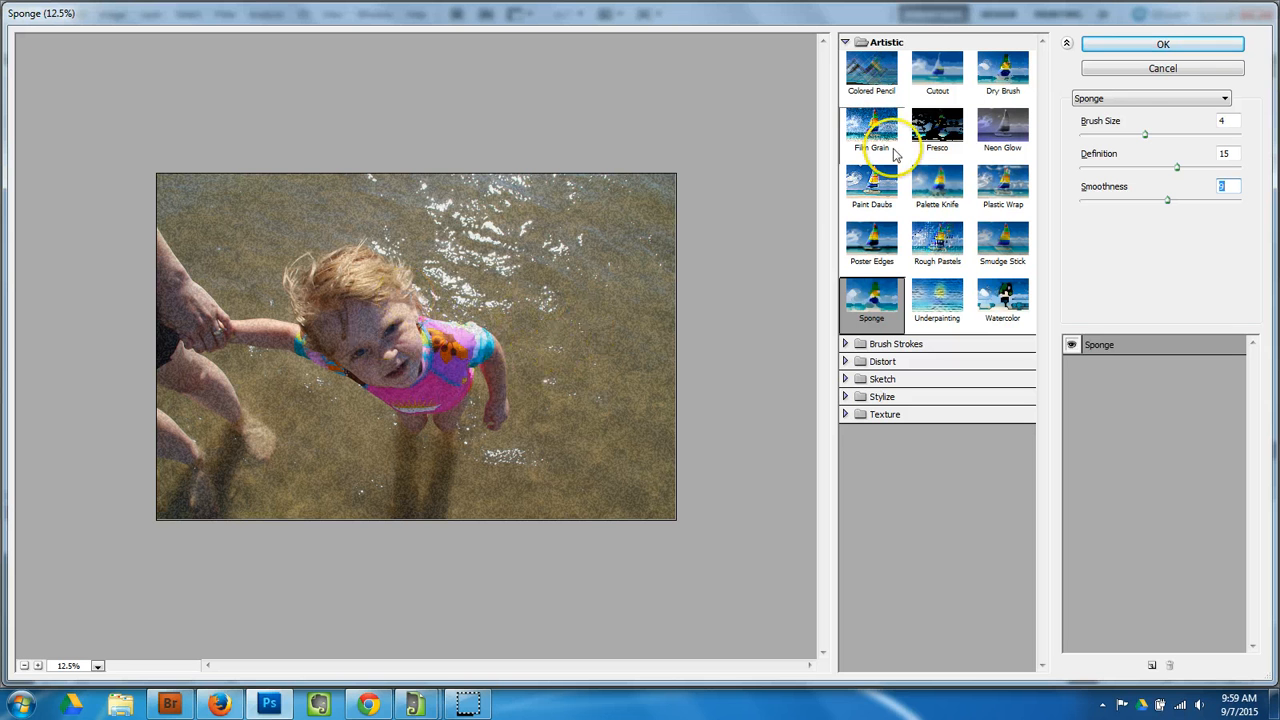
pyautogui.click(1150, 47)
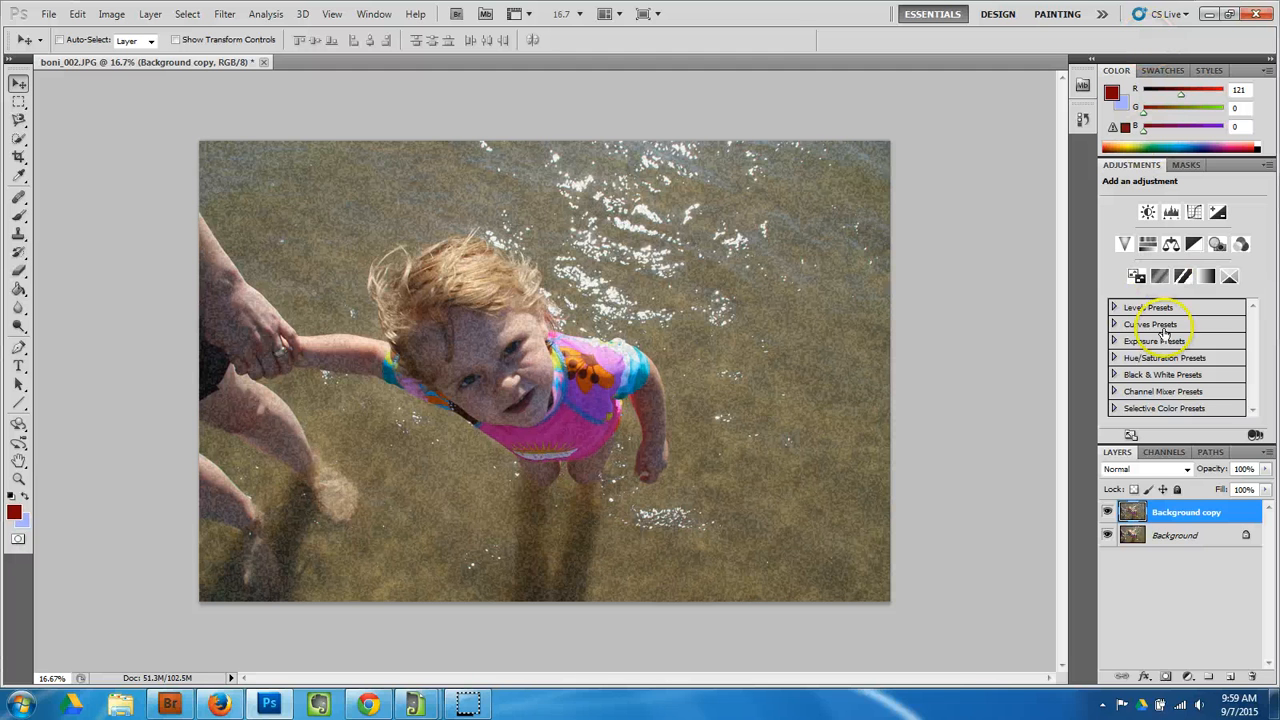
# Step: Compare the filtered photo with the original by toggling the Background copy layer's visibility
pyautogui.click(1108, 513)
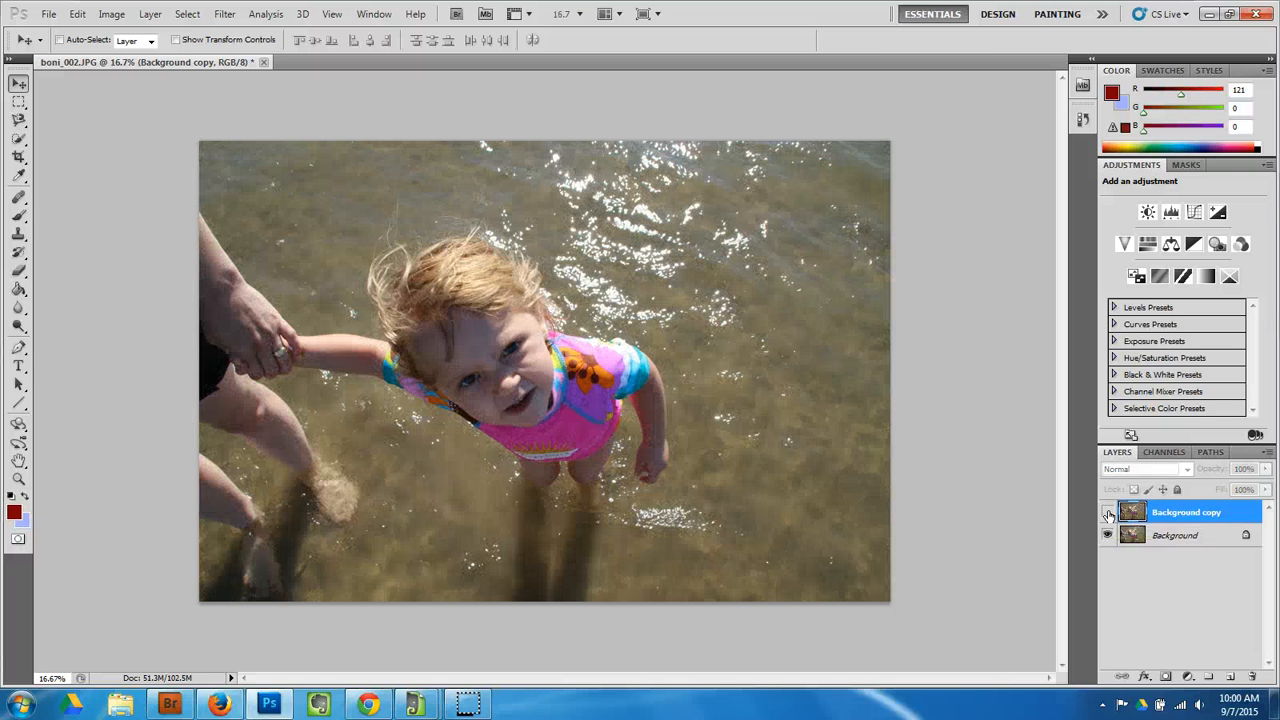
pyautogui.click(1108, 513)
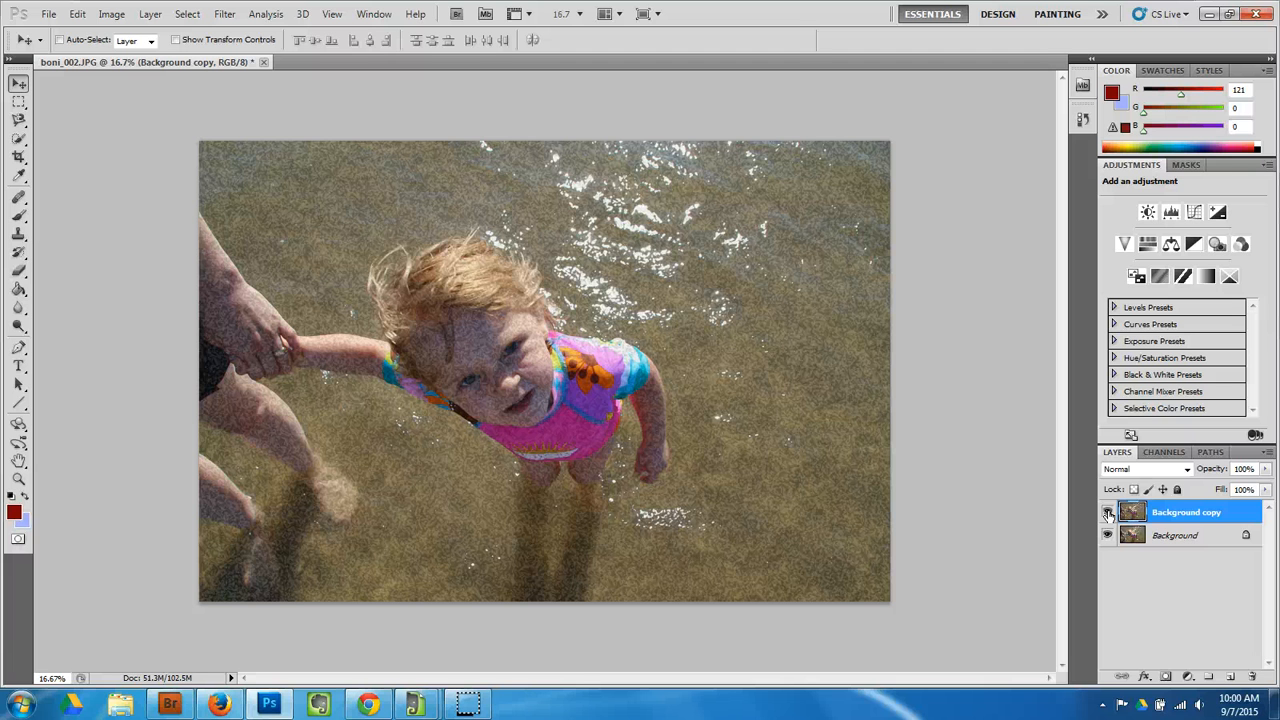
pyautogui.click(1108, 513)
pyautogui.click(1108, 513)
# Step: Reapply the last Filter Gallery effect to the Background copy layer, and step back one history state
pyautogui.click(224, 14)
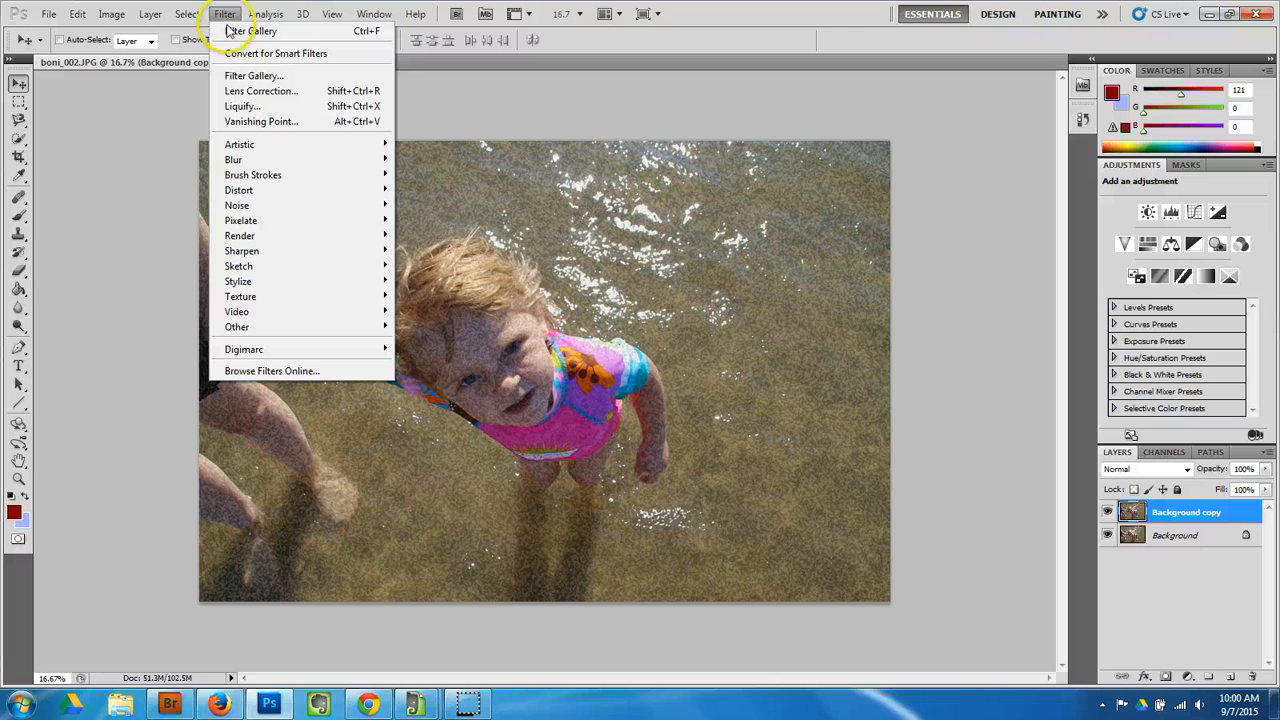
pyautogui.click(230, 32)
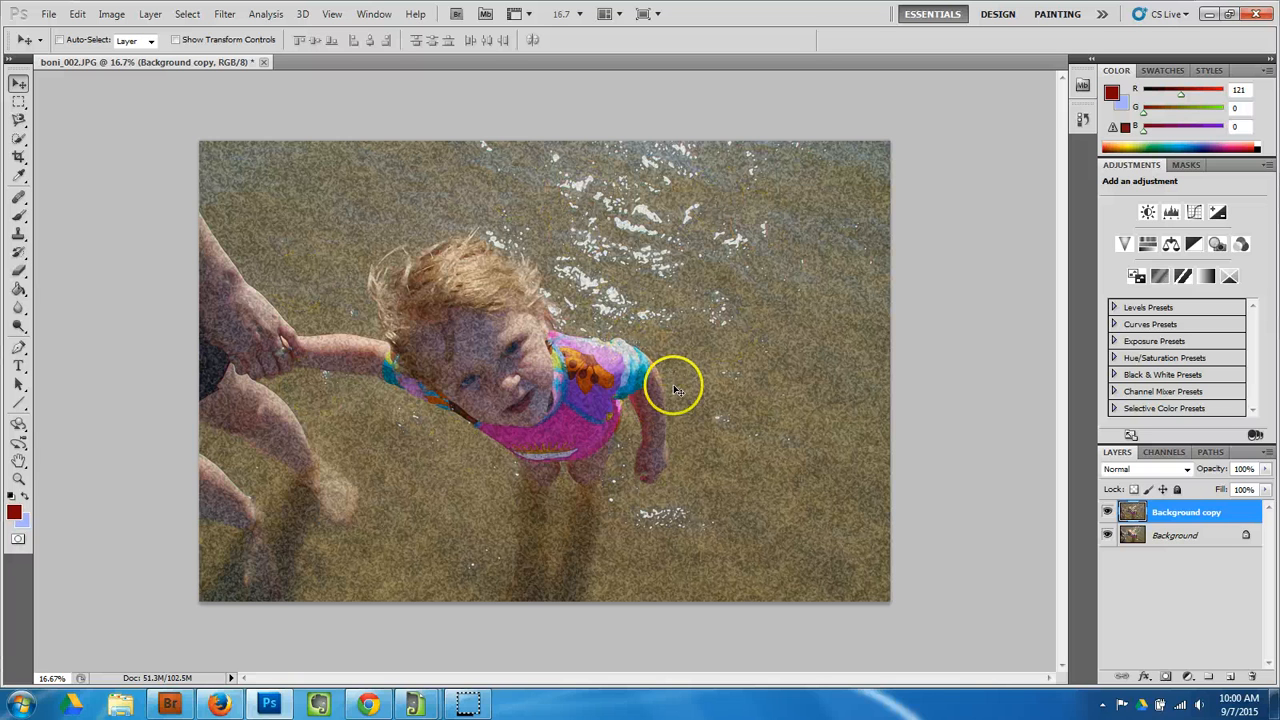
pyautogui.click(78, 14)
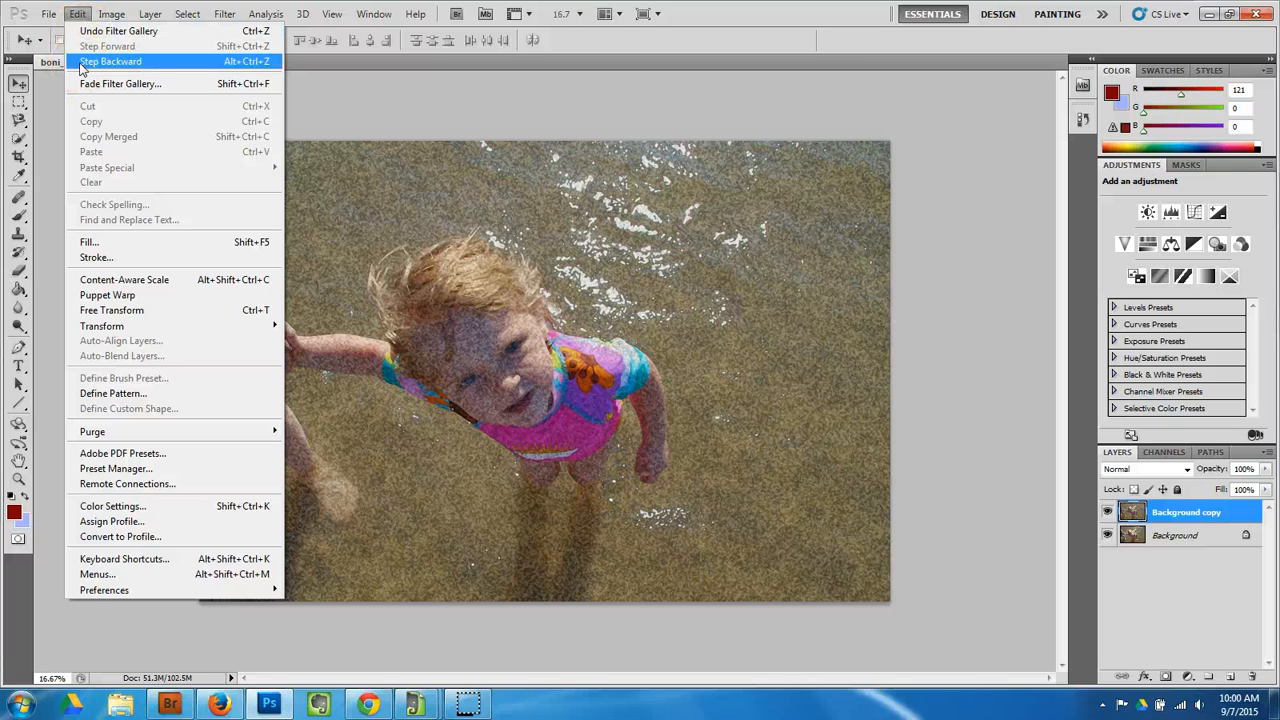
pyautogui.click(243, 64)
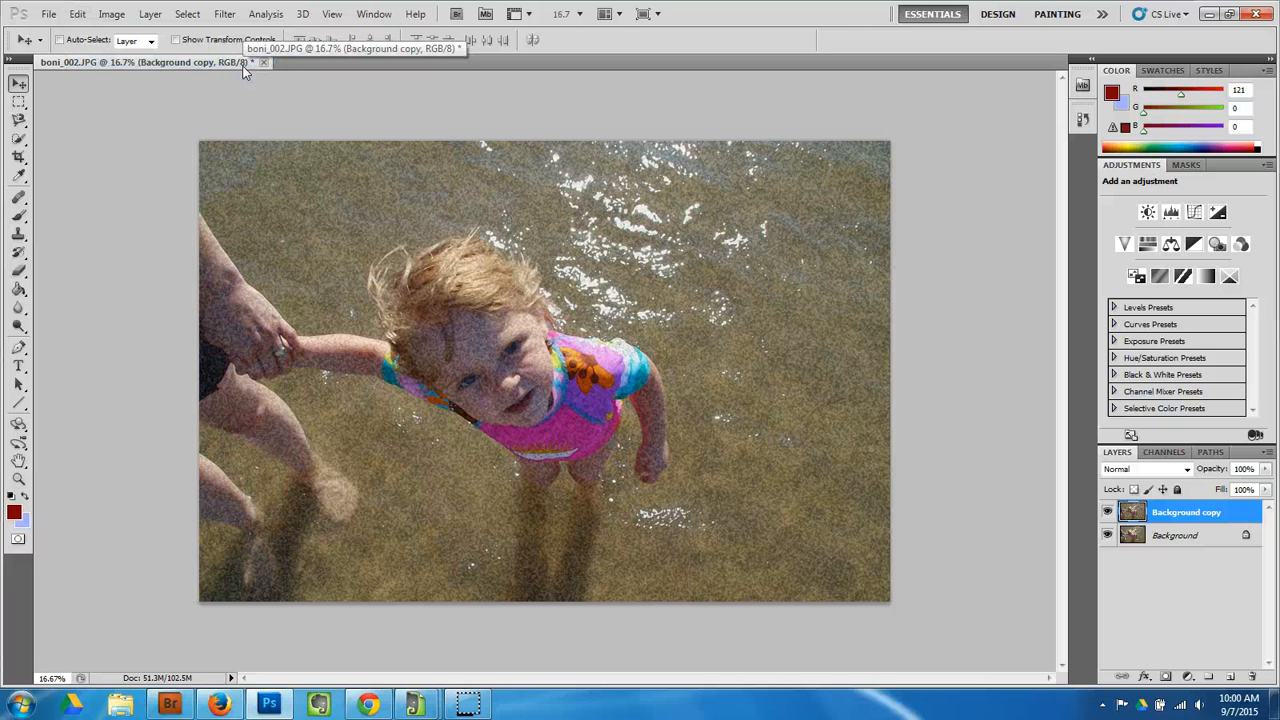
# Step: Place the image boni_001b from the 04_tut folder into the boni_002.JPG document
pyautogui.click(50, 14)
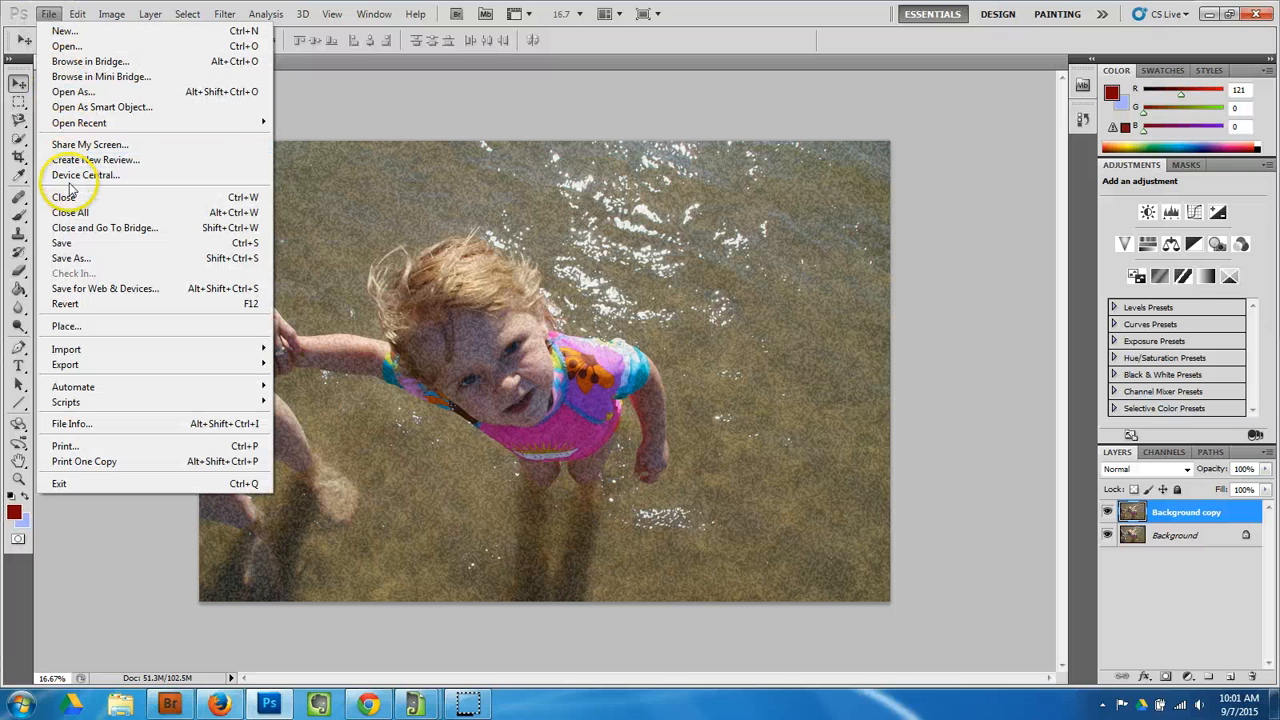
pyautogui.click(78, 327)
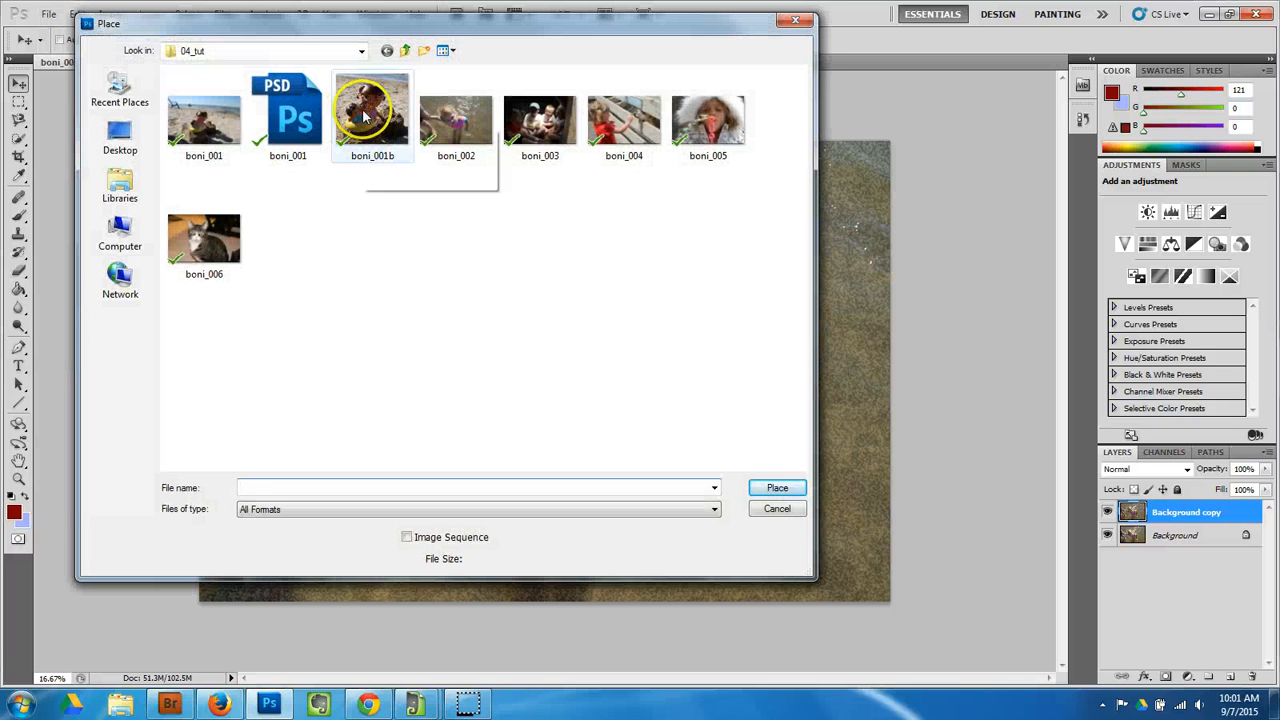
pyautogui.moveTo(366, 116)
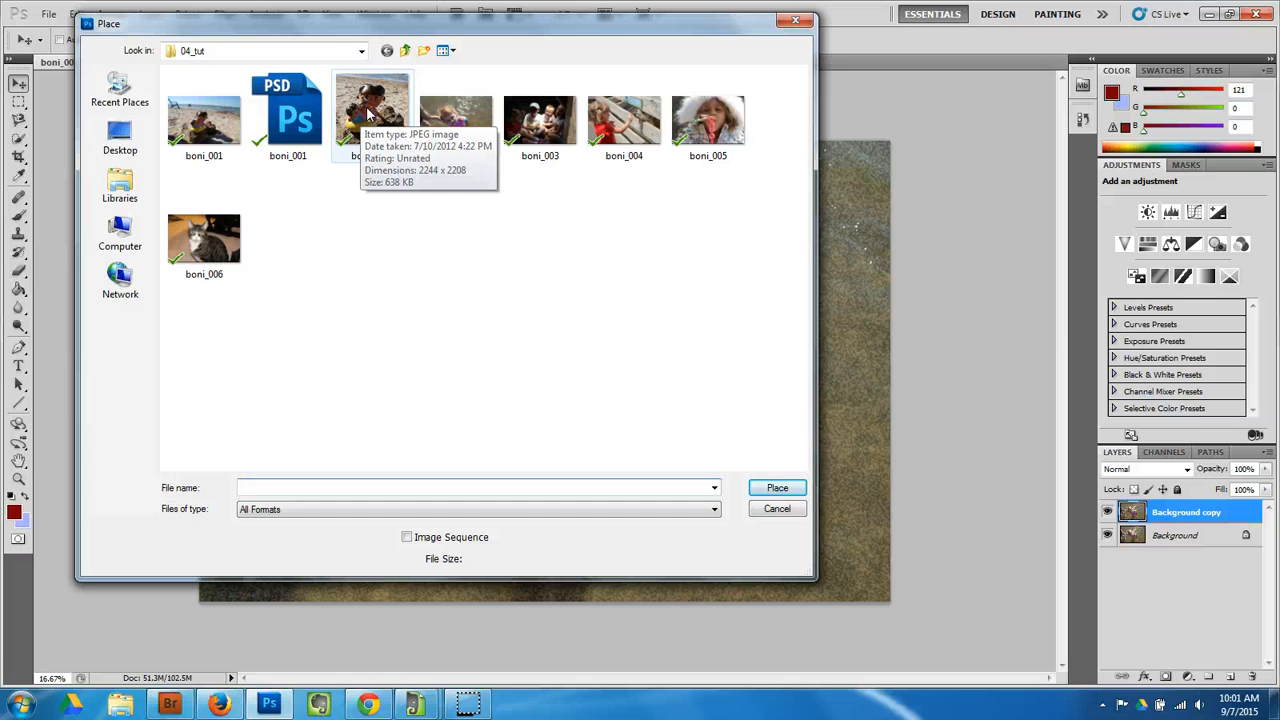
pyautogui.click(366, 116)
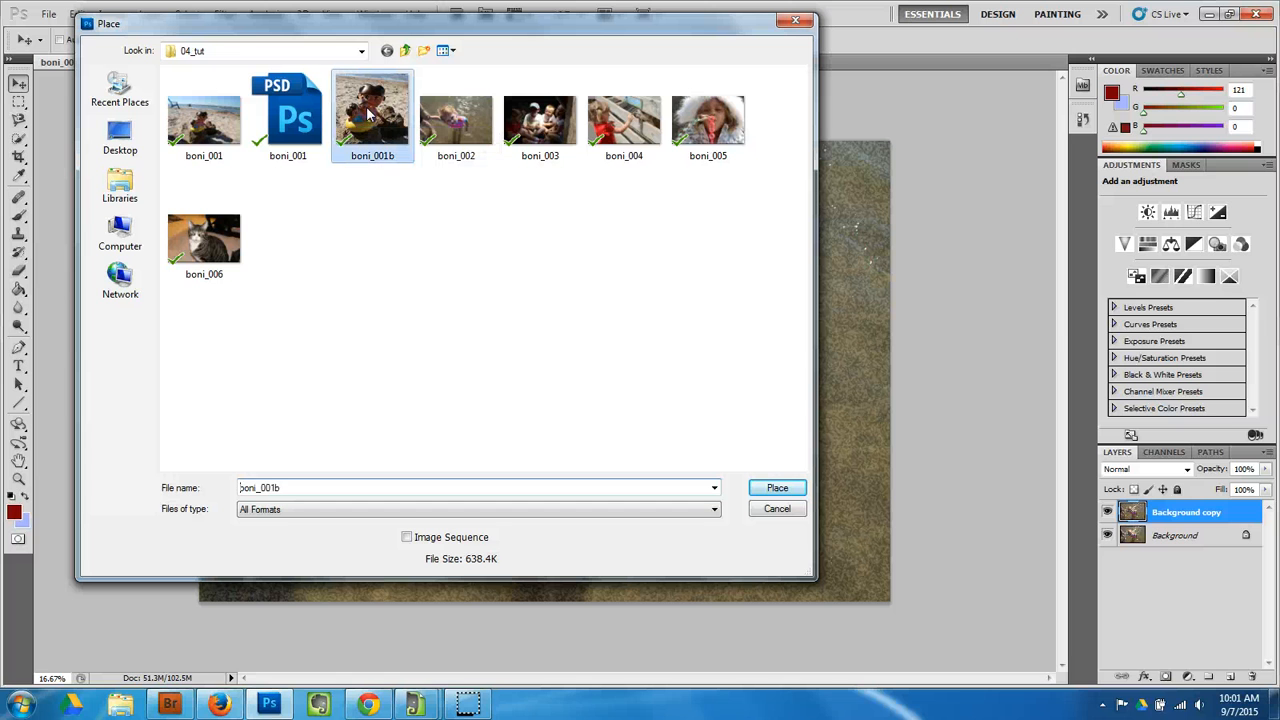
pyautogui.click(777, 489)
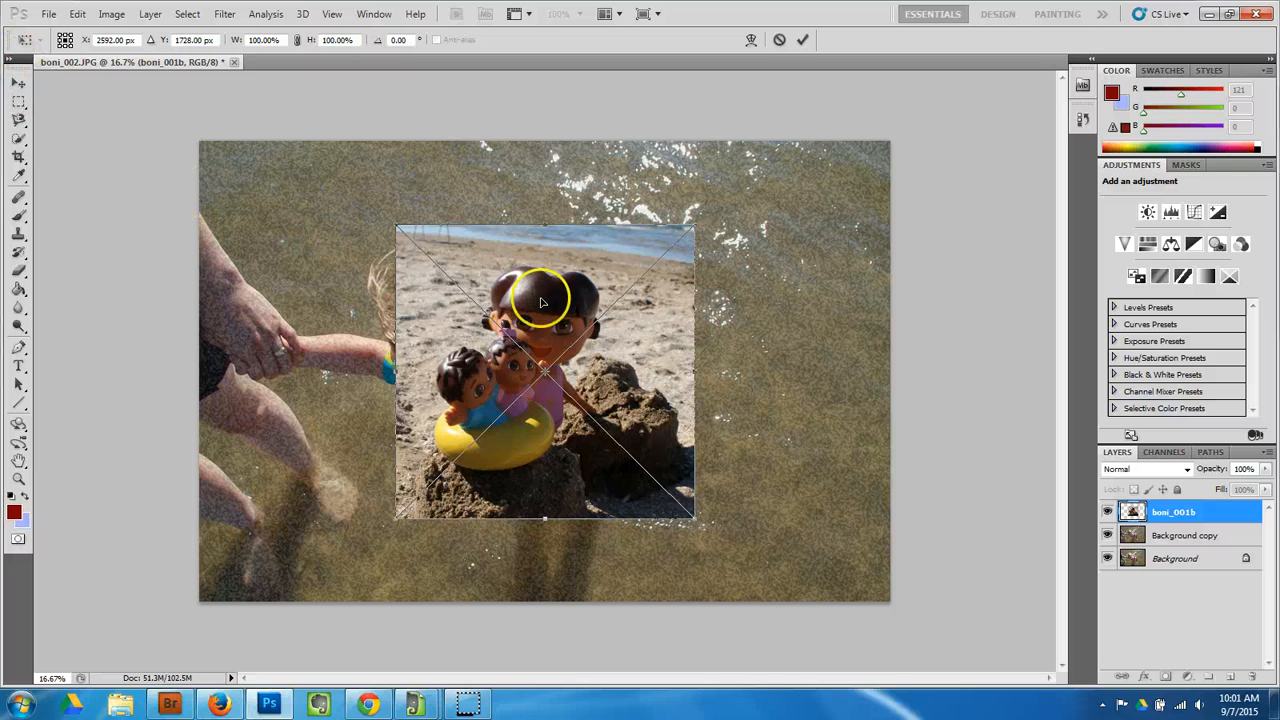
# Step: Move the placed image into the photo's lower-left corner and scale it proportionally to about 79%
pyautogui.moveTo(542, 301)
pyautogui.mouseDown()
pyautogui.moveTo(839, 195)
pyautogui.moveTo(748, 157)
pyautogui.moveTo(719, 300)
pyautogui.moveTo(719, 391)
pyautogui.moveTo(805, 376)
pyautogui.moveTo(444, 430)
pyautogui.moveTo(326, 401)
pyautogui.moveTo(369, 374)
pyautogui.moveTo(346, 380)
pyautogui.mouseUp()
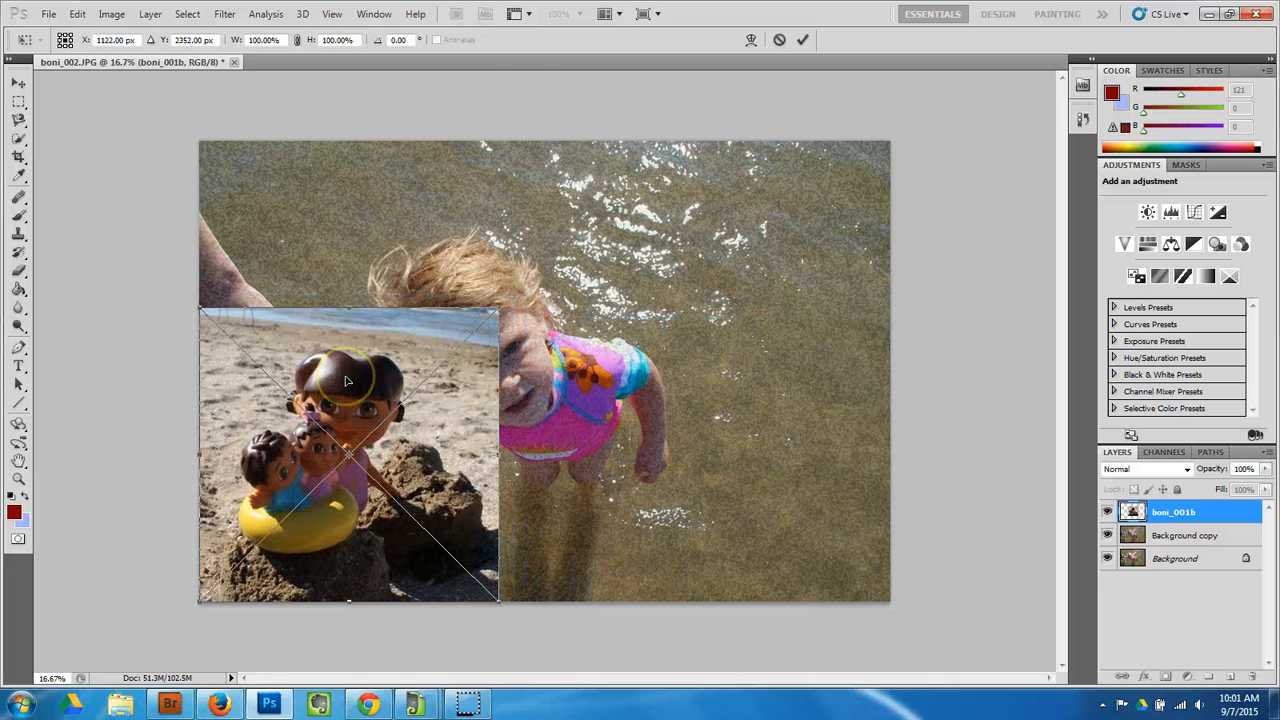
pyautogui.click(297, 40)
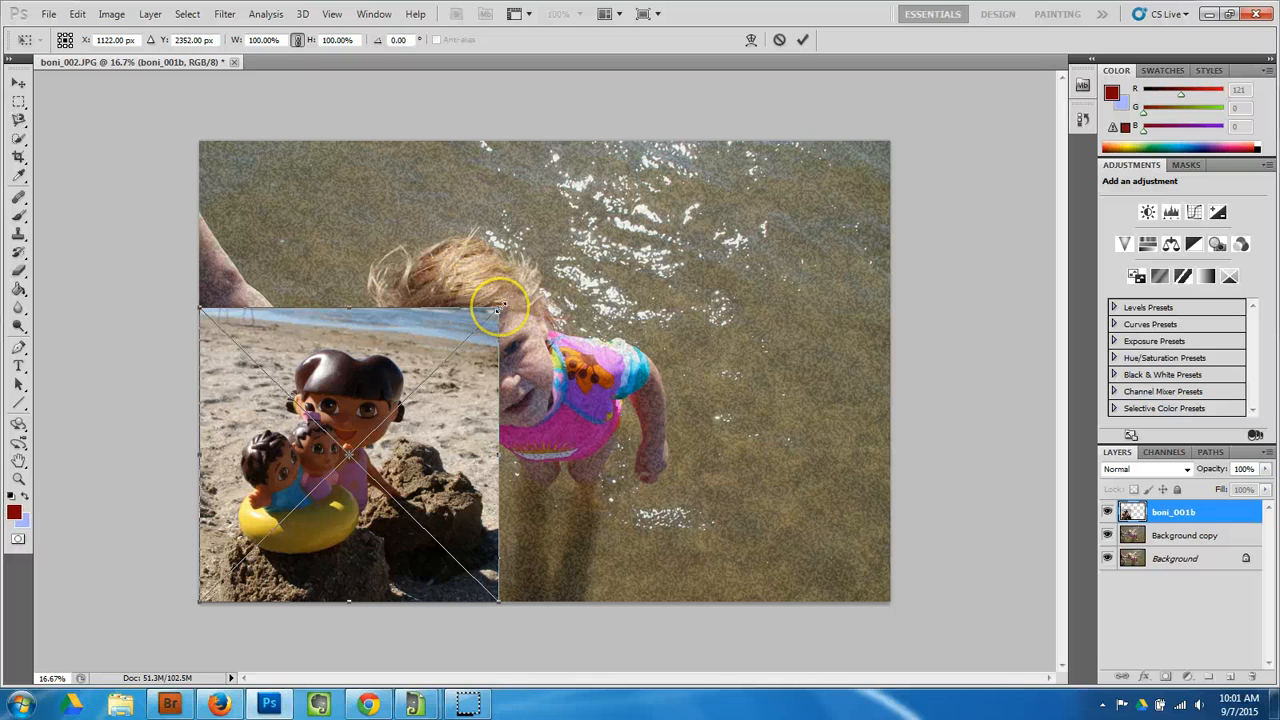
pyautogui.moveTo(497, 309)
pyautogui.mouseDown()
pyautogui.moveTo(349, 457)
pyautogui.moveTo(480, 337)
pyautogui.moveTo(406, 414)
pyautogui.moveTo(386, 420)
pyautogui.moveTo(480, 323)
pyautogui.mouseUp()
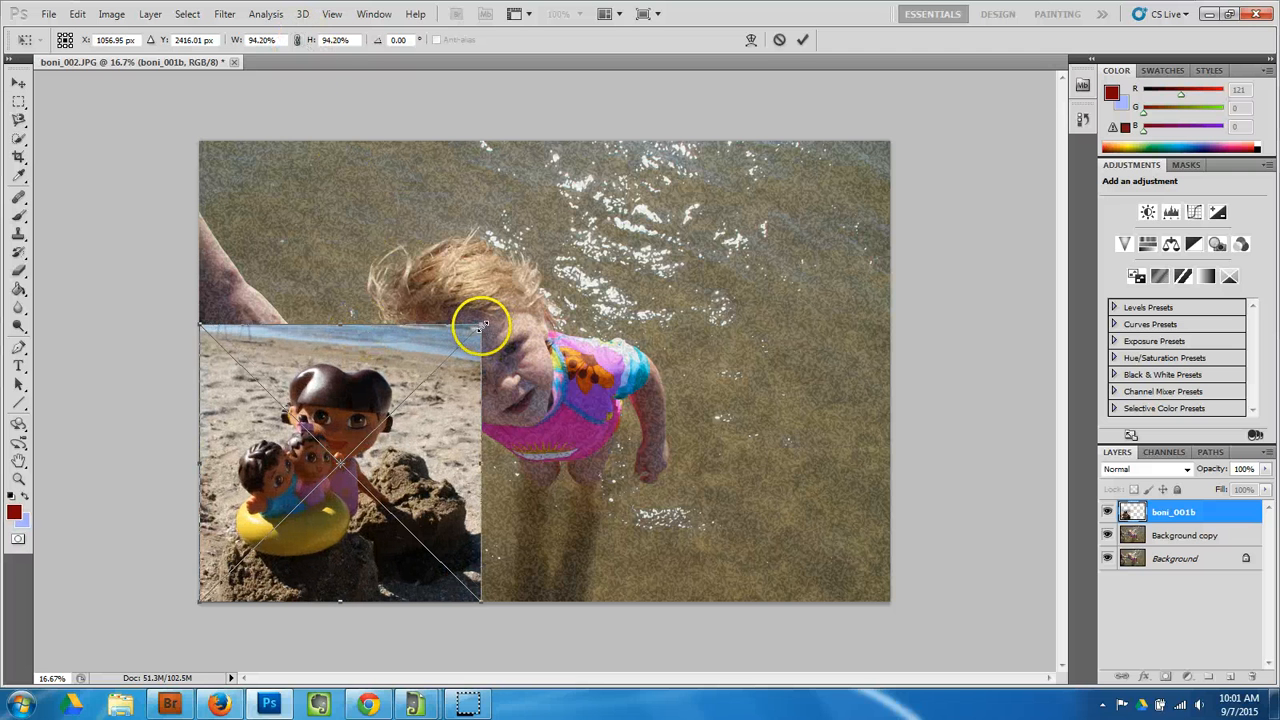
pyautogui.moveTo(481, 320); pyautogui.dragTo(481, 294)
pyautogui.click(297, 41)
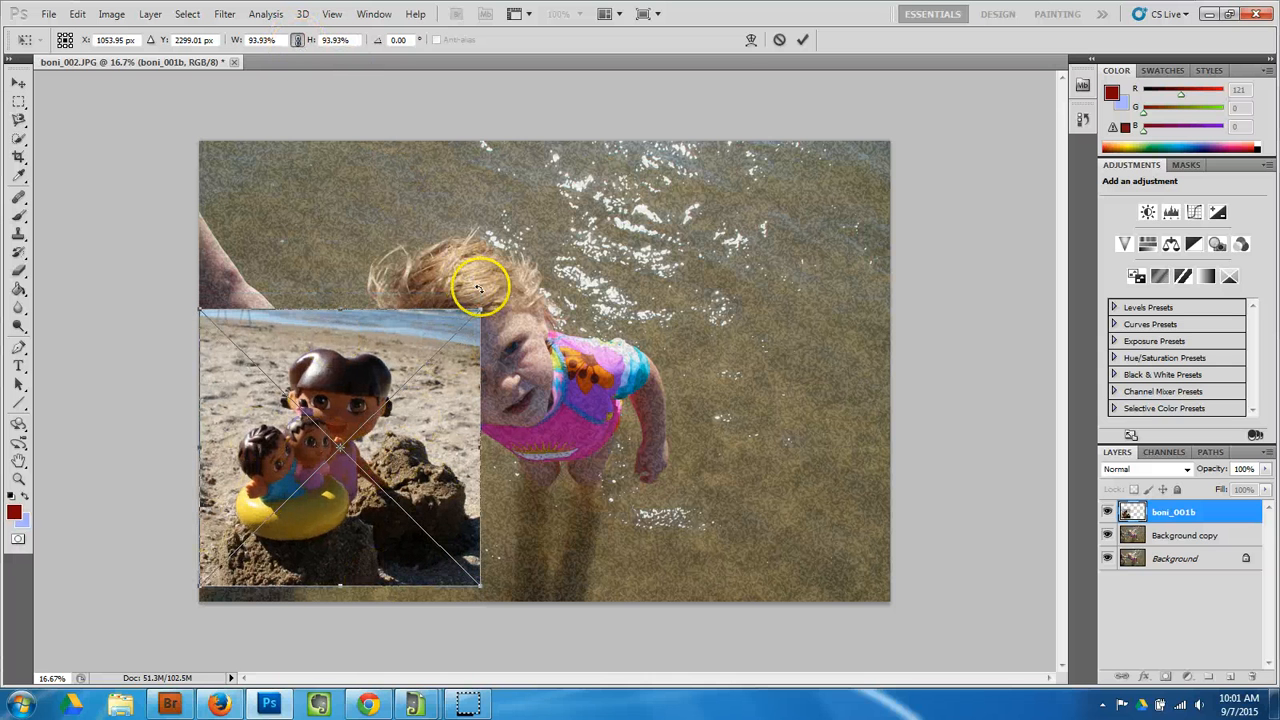
pyautogui.moveTo(480, 314); pyautogui.dragTo(435, 353)
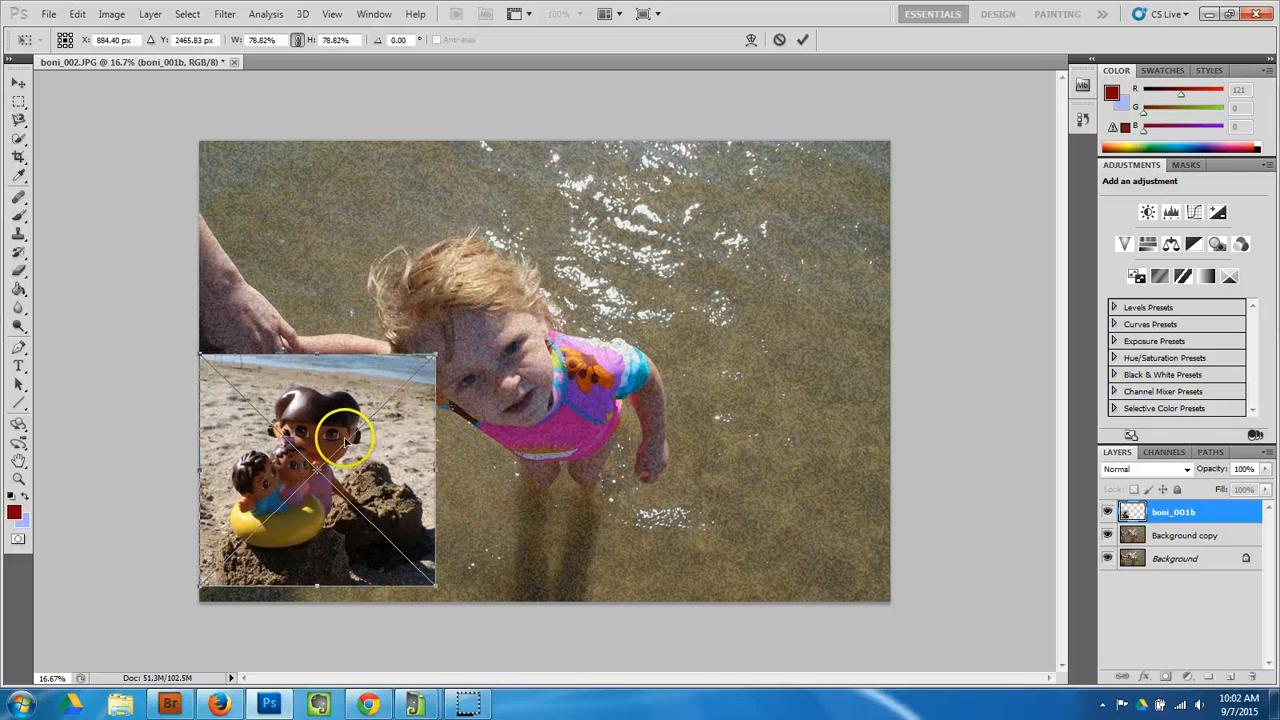
pyautogui.moveTo(345, 440); pyautogui.dragTo(345, 457)
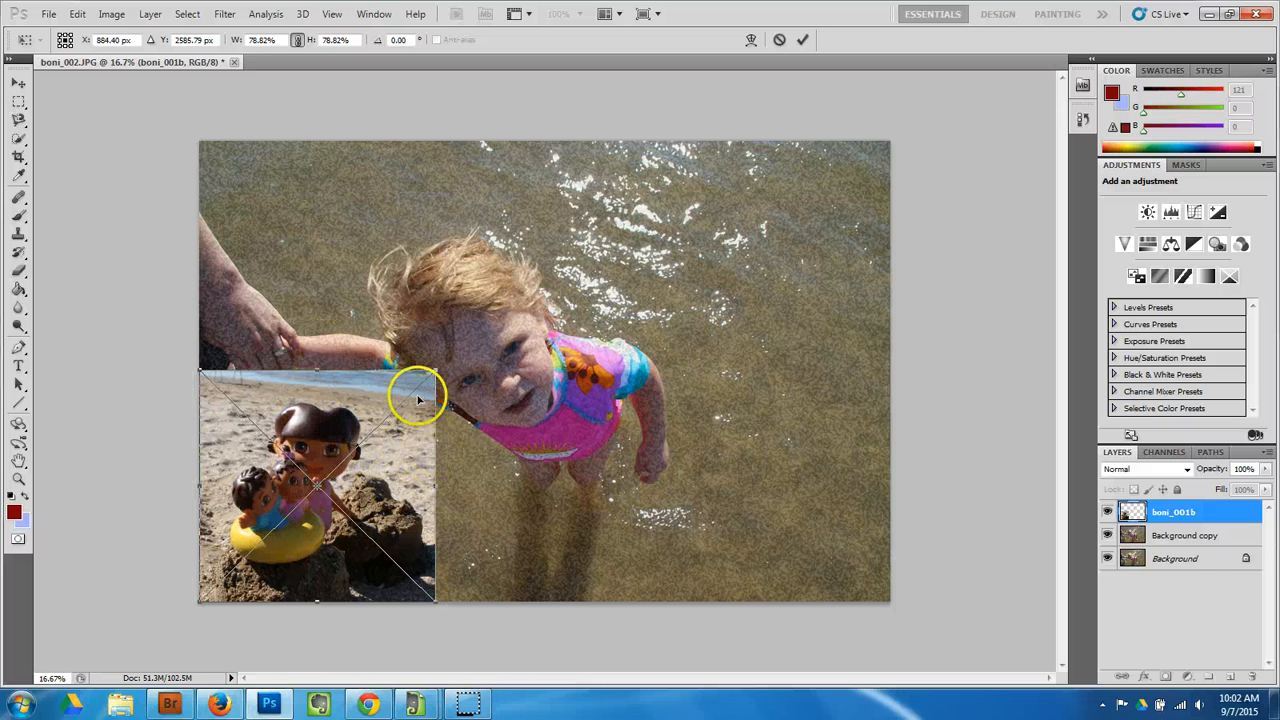
# Step: Scale the placed image to about 69%, tilt it to about -15.4°, and shift it fully inside the photo's lower-left area
pyautogui.moveTo(437, 373); pyautogui.dragTo(382, 367)
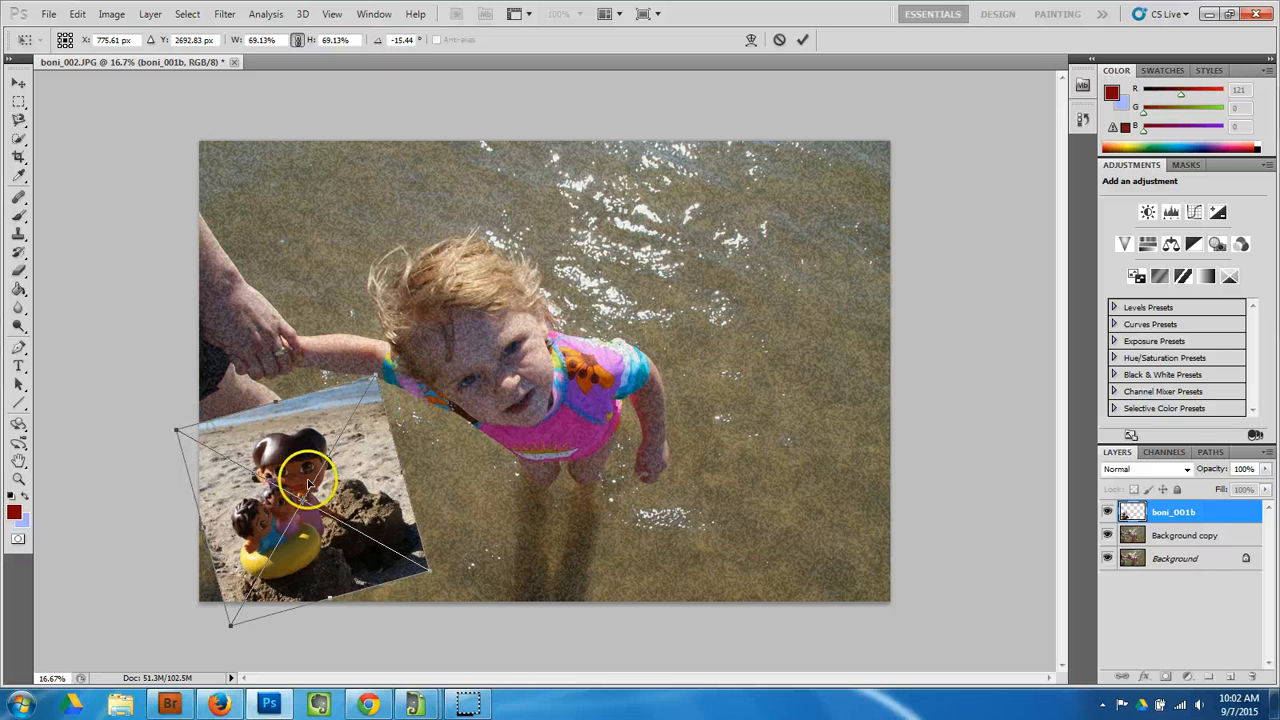
pyautogui.press('Right')
pyautogui.press('Right')
pyautogui.press('Right')
pyautogui.press('Right')
pyautogui.press('Right')
pyautogui.press('Right')
pyautogui.press('Right')
pyautogui.press('Right')
pyautogui.press('Right')
pyautogui.press('Right')
pyautogui.press('Right')
pyautogui.press('Right')
pyautogui.press('Right')
pyautogui.press('Right')
pyautogui.press('Right')
pyautogui.press('Right')
pyautogui.press('Right')
pyautogui.press('Right')
pyautogui.press('Right')
pyautogui.press('Right')
pyautogui.press('Up')
pyautogui.press('Up')
pyautogui.press('Up')
pyautogui.press('Up')
pyautogui.press('Up')
pyautogui.press('Up')
pyautogui.press('Up')
pyautogui.press('Up')
pyautogui.press('Up')
pyautogui.press('Up')
pyautogui.press('Up')
pyautogui.press('Up')
pyautogui.press('Up')
pyautogui.press('Up')
pyautogui.press('Up')
pyautogui.press('Up')
pyautogui.press('Up')
pyautogui.press('Up')
pyautogui.press('Up')
pyautogui.press('Up')
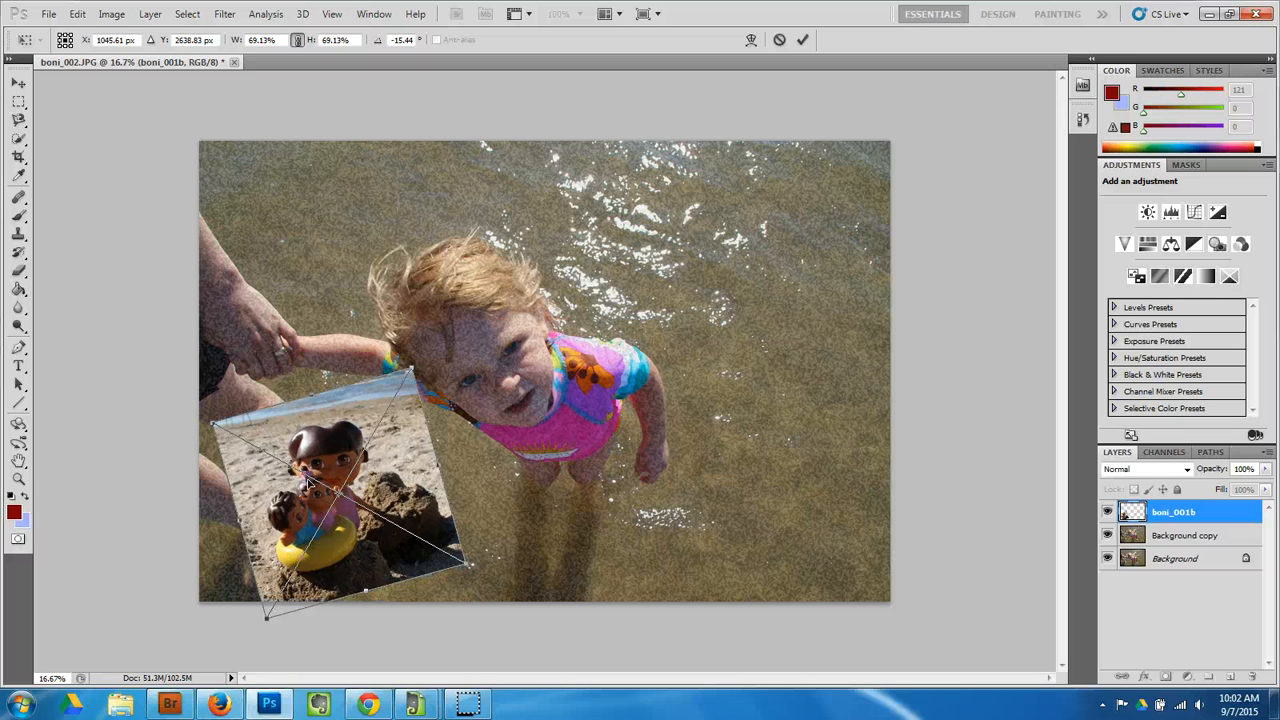
pyautogui.moveTo(309, 485); pyautogui.dragTo(329, 451)
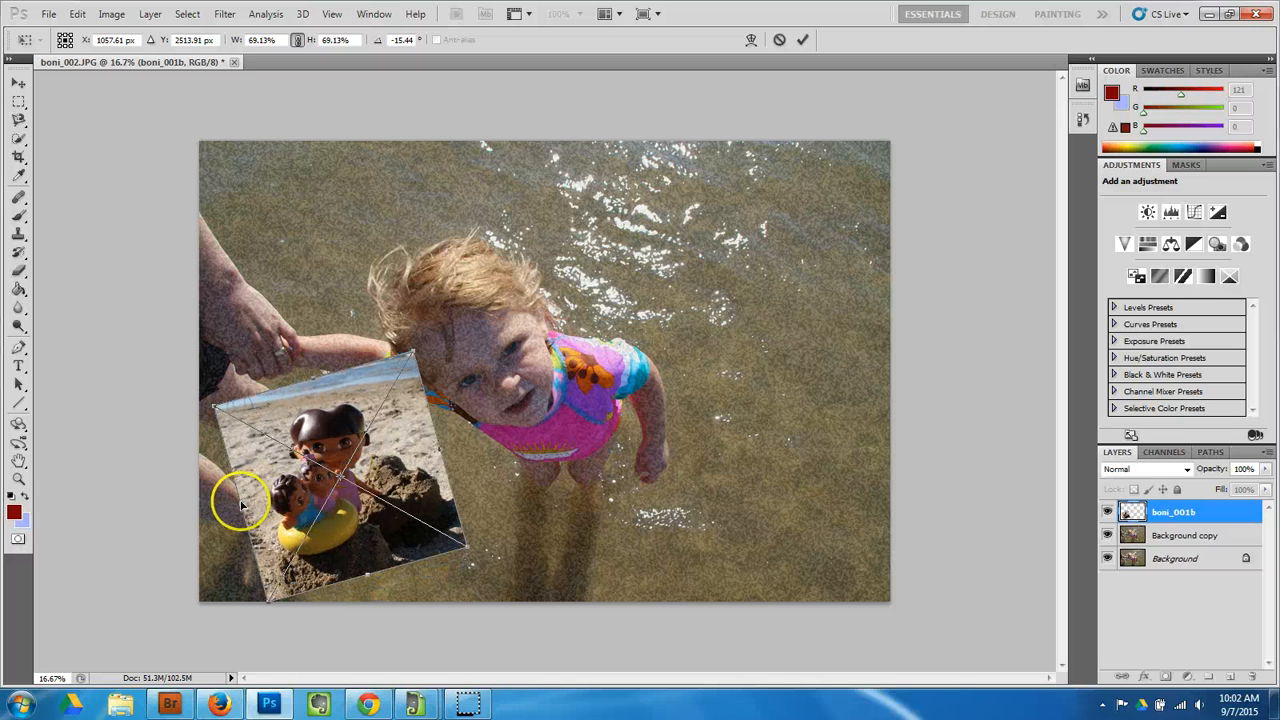
# Step: Try mirroring the placed image by stretching it past its own opposite edge, and link its width and height
pyautogui.moveTo(240, 505); pyautogui.dragTo(652, 390)
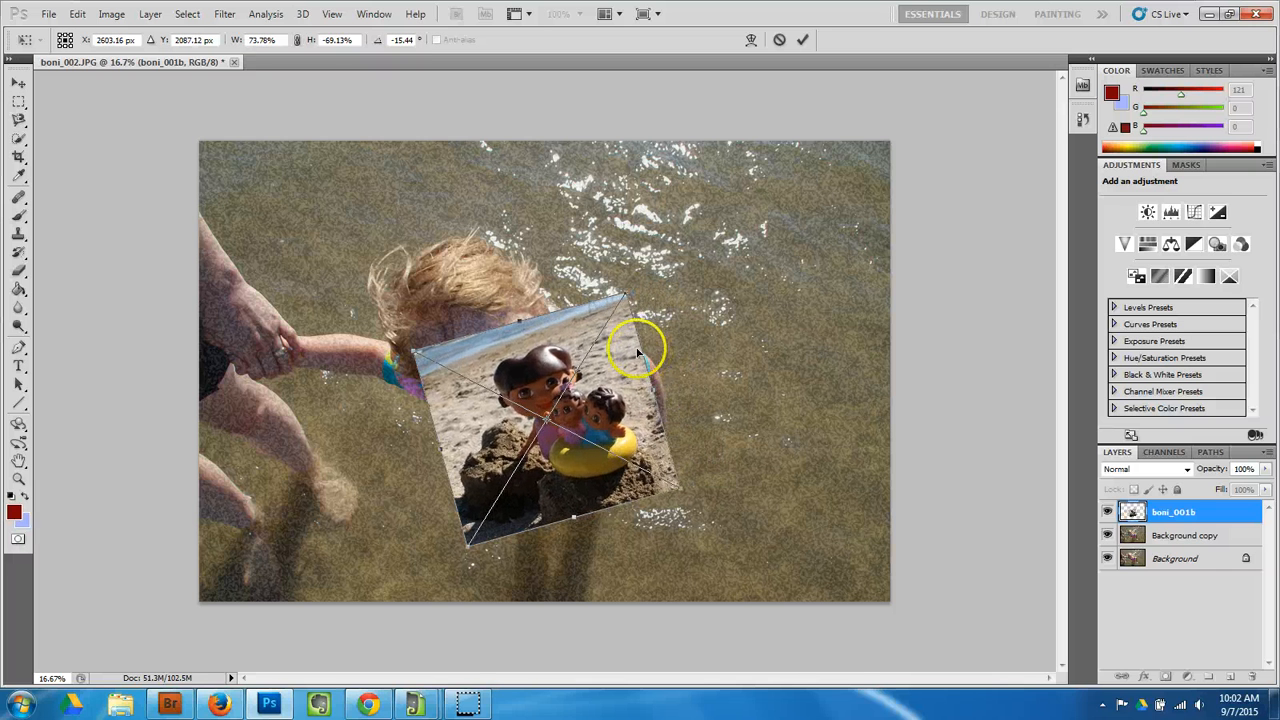
pyautogui.click(297, 40)
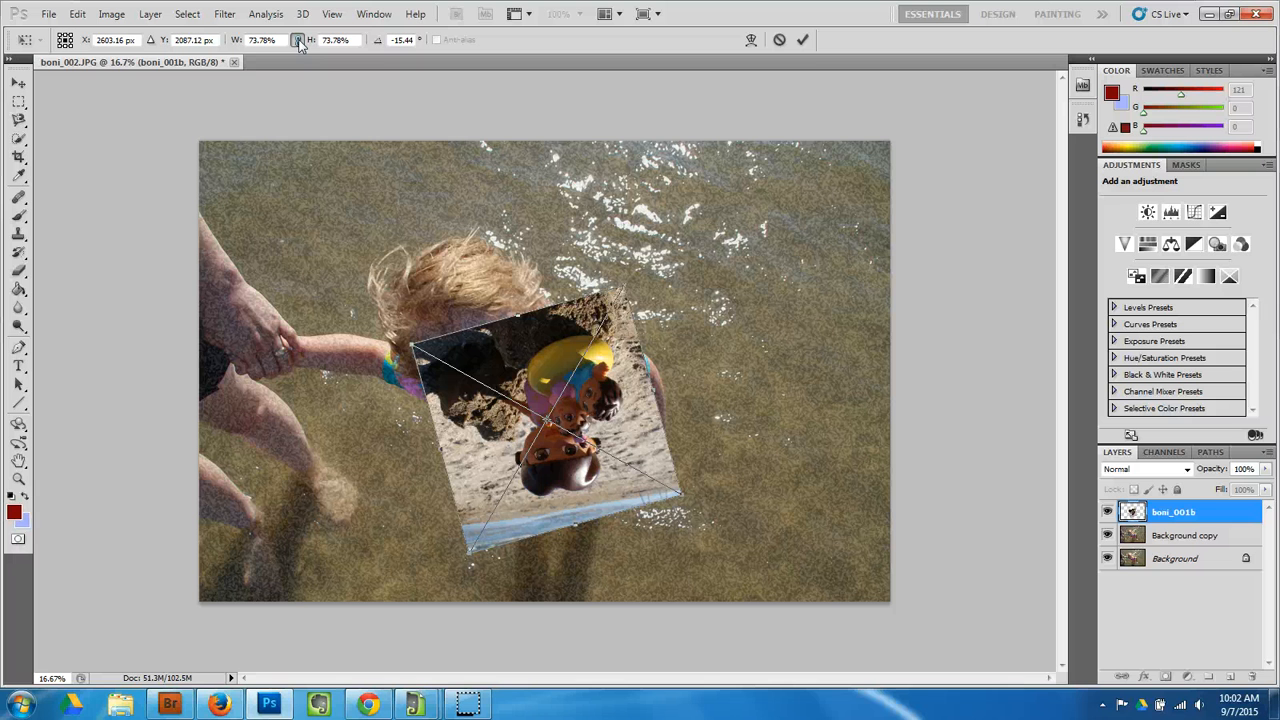
pyautogui.moveTo(635, 272)
pyautogui.mouseDown()
pyautogui.moveTo(716, 387)
pyautogui.moveTo(711, 473)
pyautogui.moveTo(690, 515)
pyautogui.moveTo(487, 581)
pyautogui.moveTo(436, 531)
pyautogui.mouseUp()
# Step: Position the placed image in the photo's lower-left corner, rotate it to about -13.1°, and commit the placement
pyautogui.moveTo(535, 381); pyautogui.dragTo(303, 451)
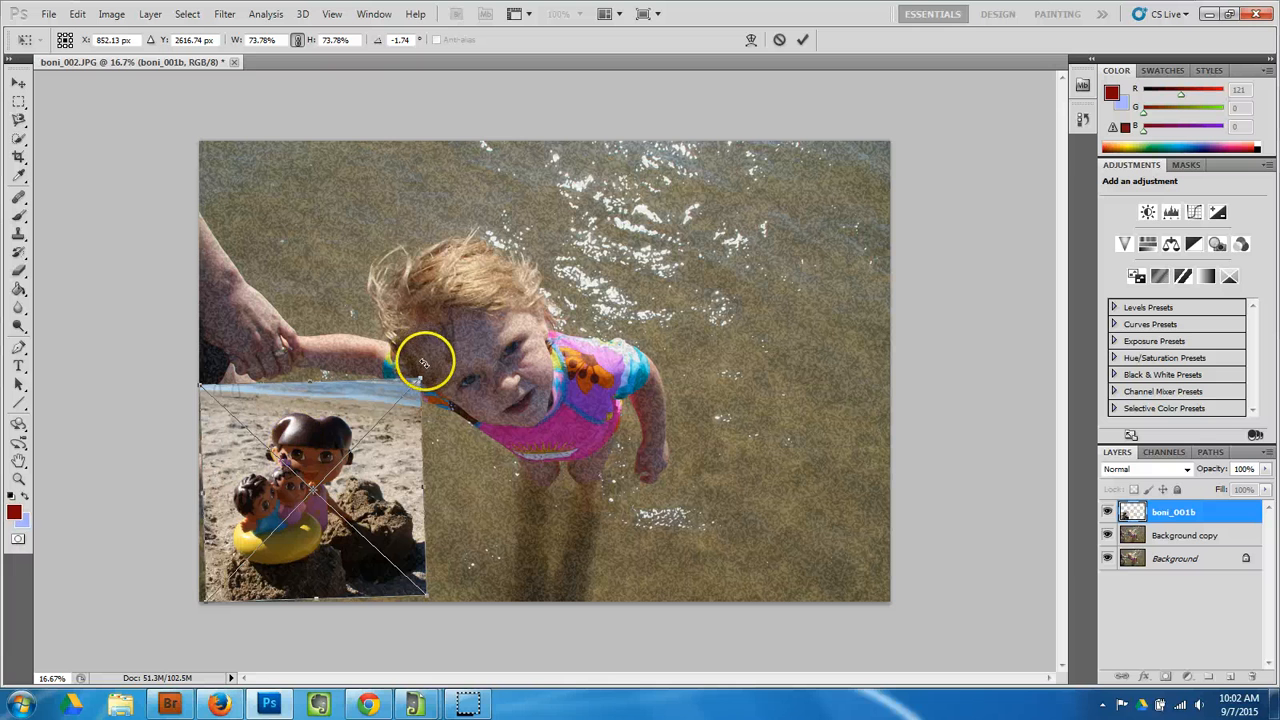
pyautogui.moveTo(424, 362); pyautogui.dragTo(377, 363)
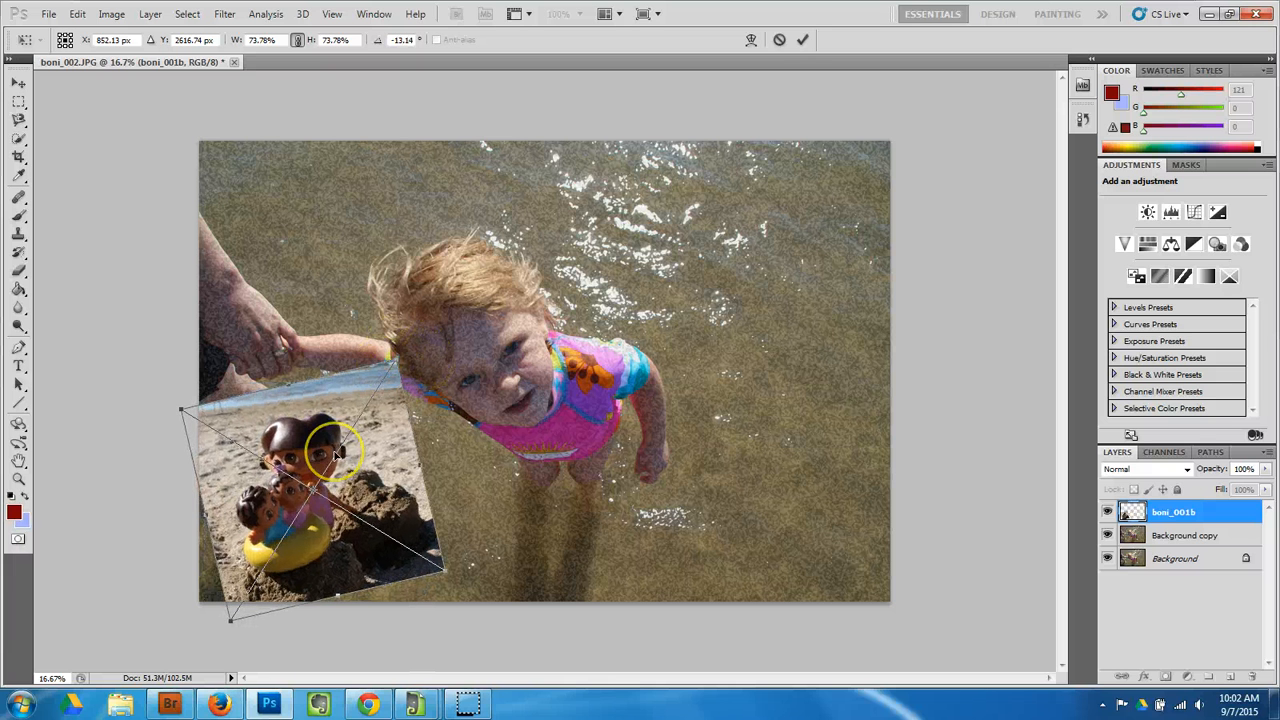
pyautogui.moveTo(306, 449); pyautogui.dragTo(335, 455)
pyautogui.press('Return')
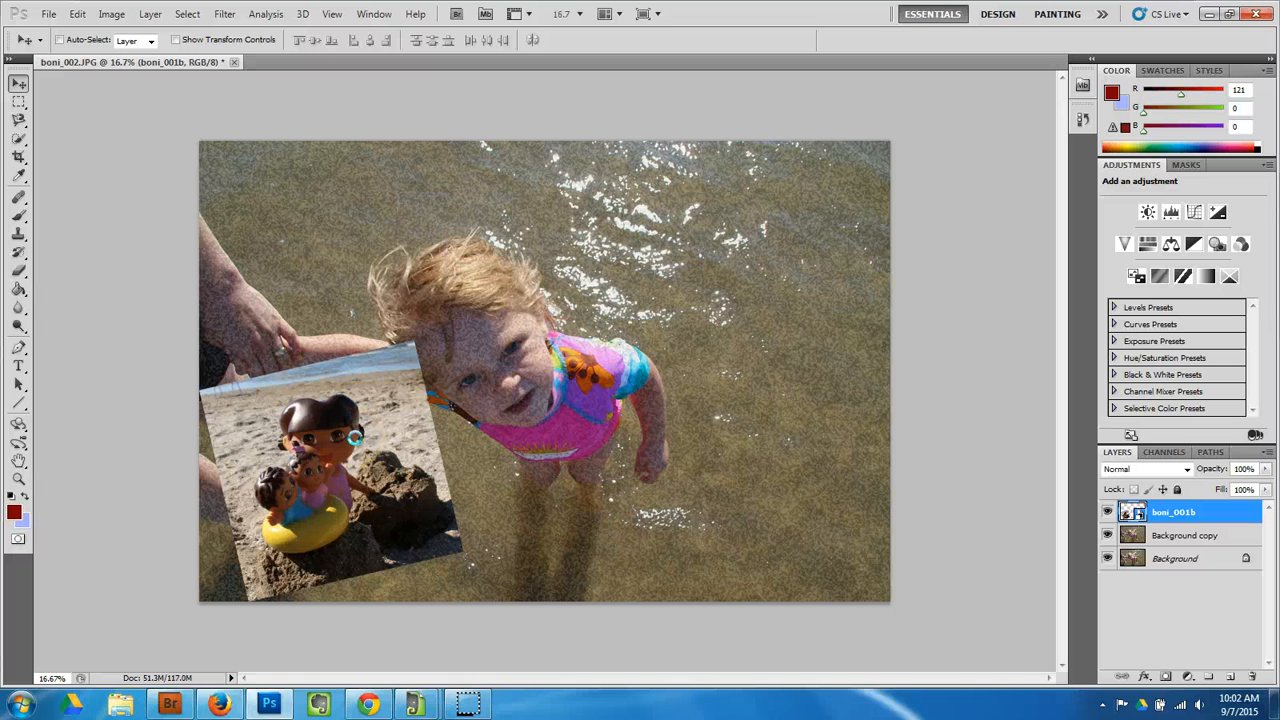
# Step: Move the boni_001b image to the photo's upper-right area and scale it proportionally to about 44%
pyautogui.moveTo(360, 449); pyautogui.dragTo(761, 266)
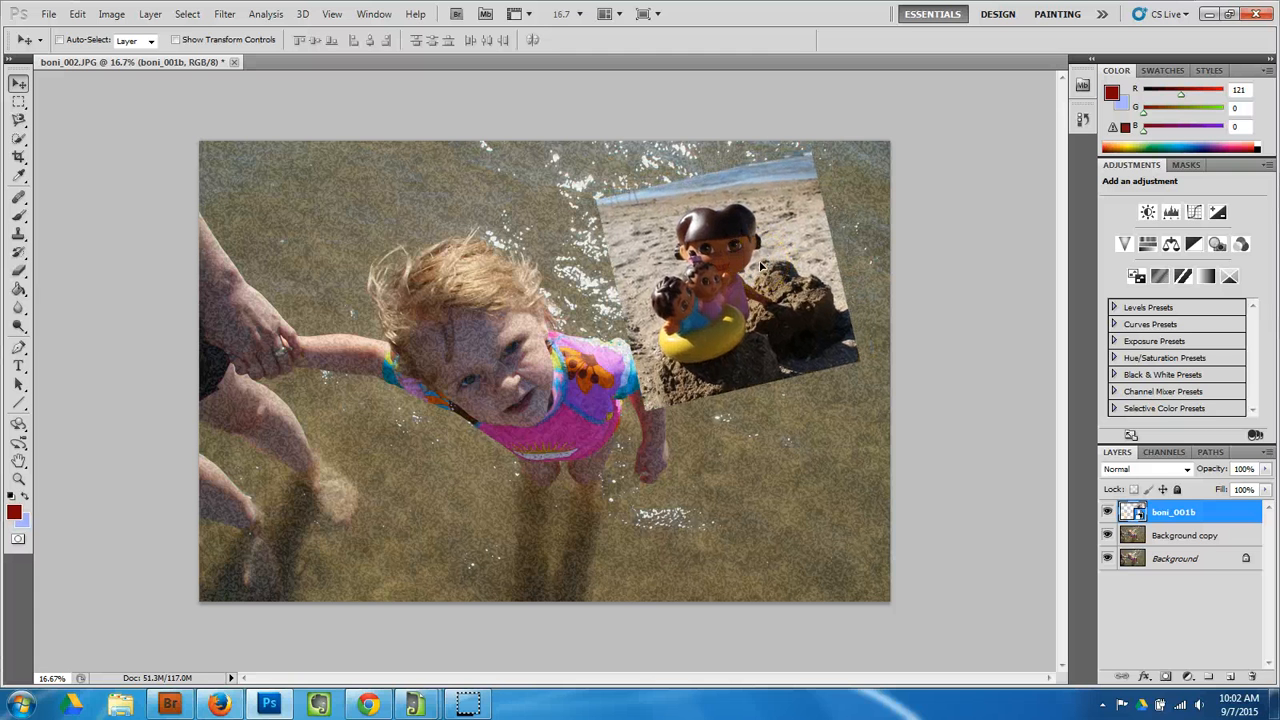
pyautogui.hotkey('ctrl', 't')
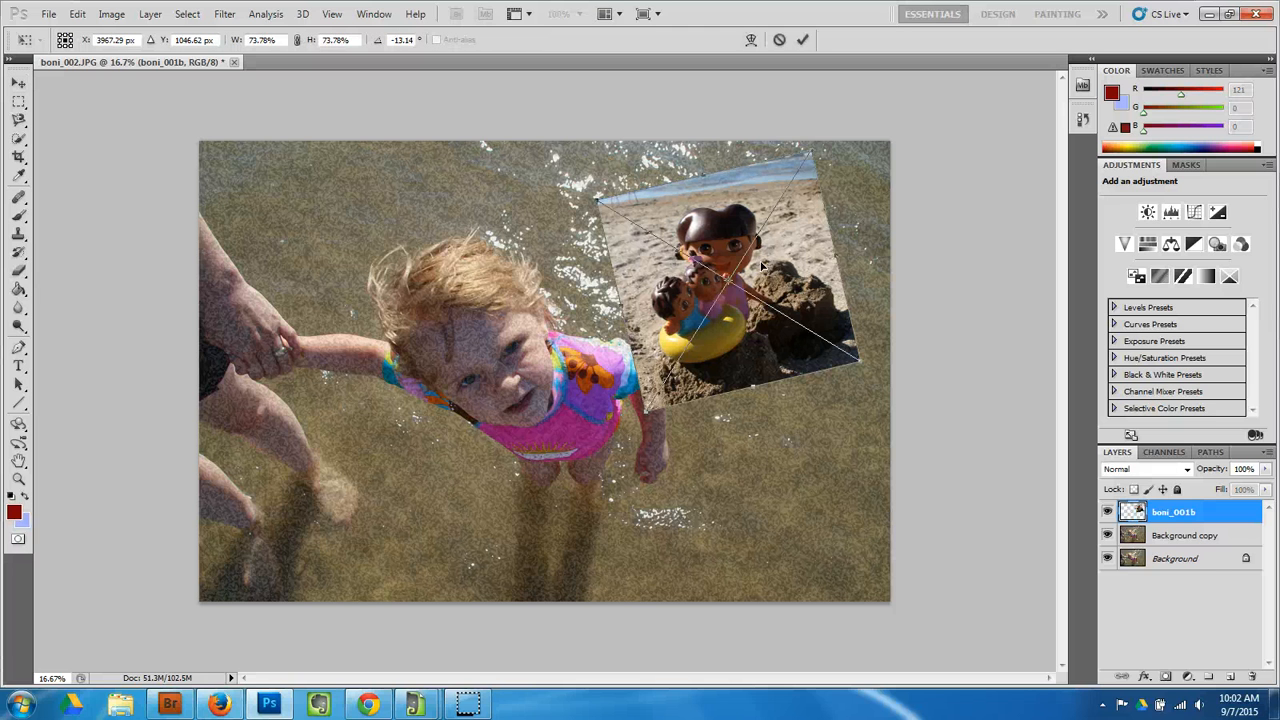
pyautogui.moveTo(814, 151); pyautogui.dragTo(780, 171)
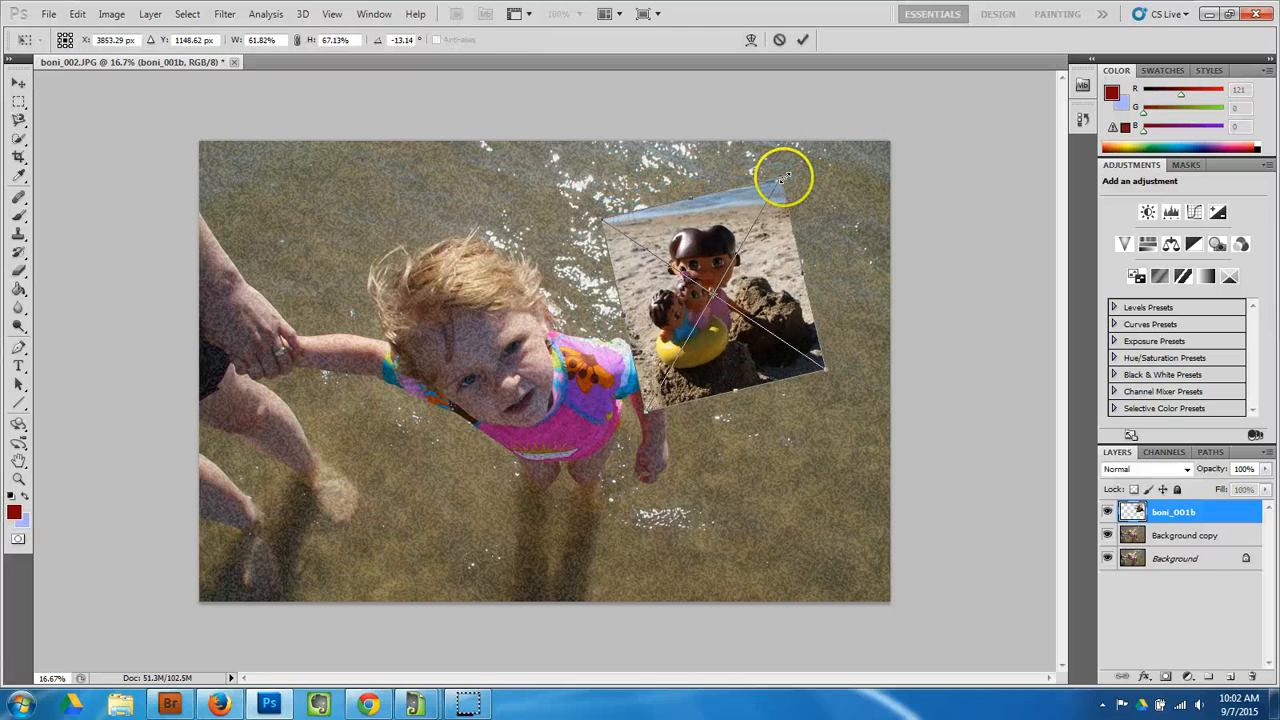
pyautogui.click(296, 40)
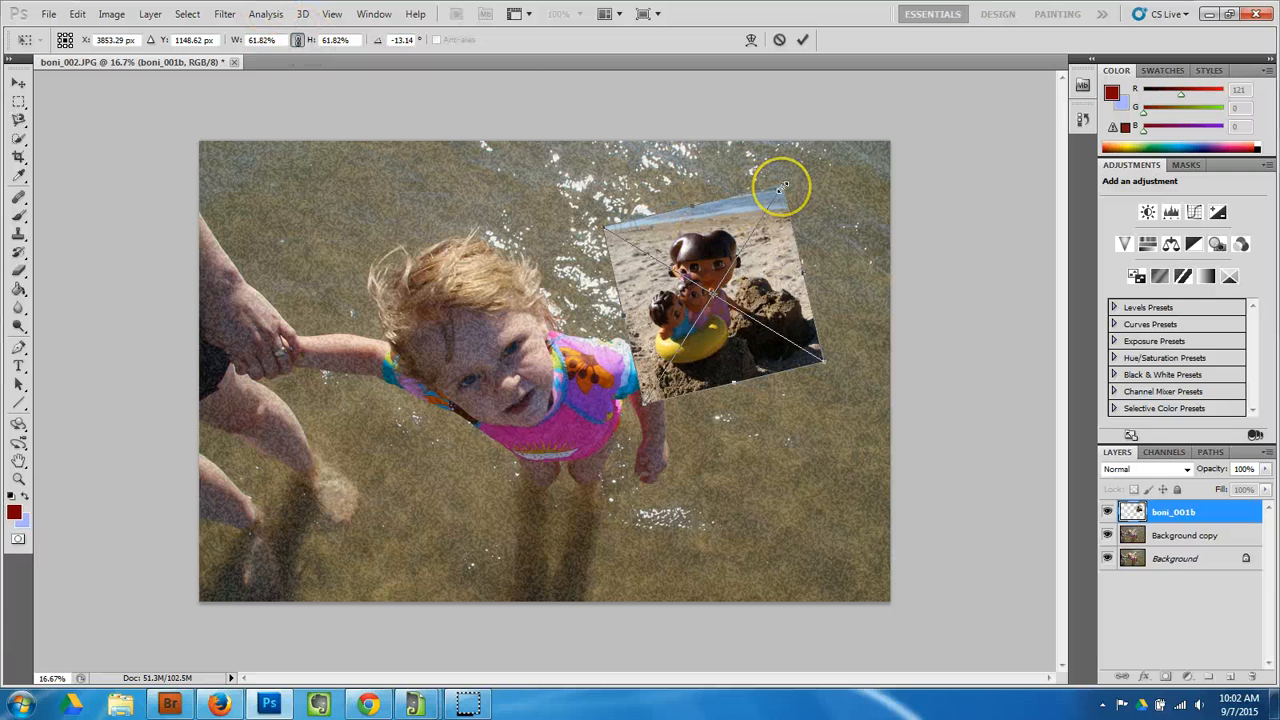
pyautogui.moveTo(786, 184); pyautogui.dragTo(736, 246)
pyautogui.moveTo(645, 394); pyautogui.dragTo(716, 312)
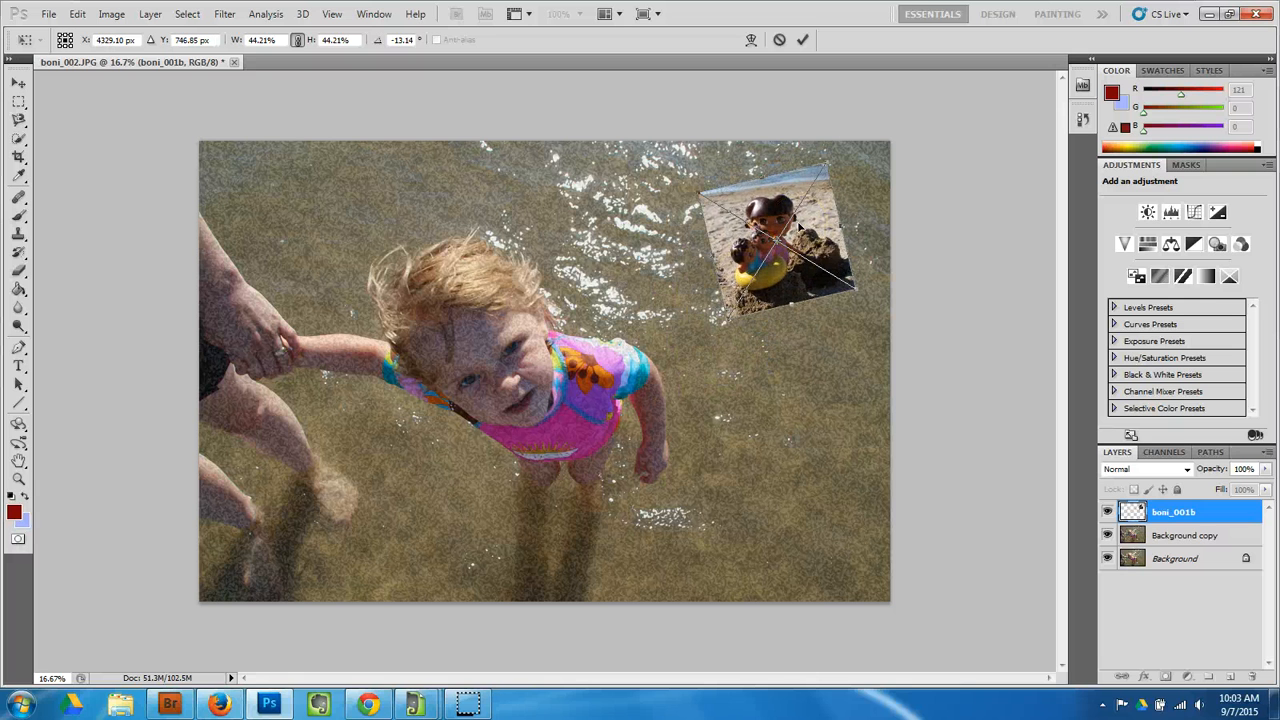
pyautogui.press('Return')
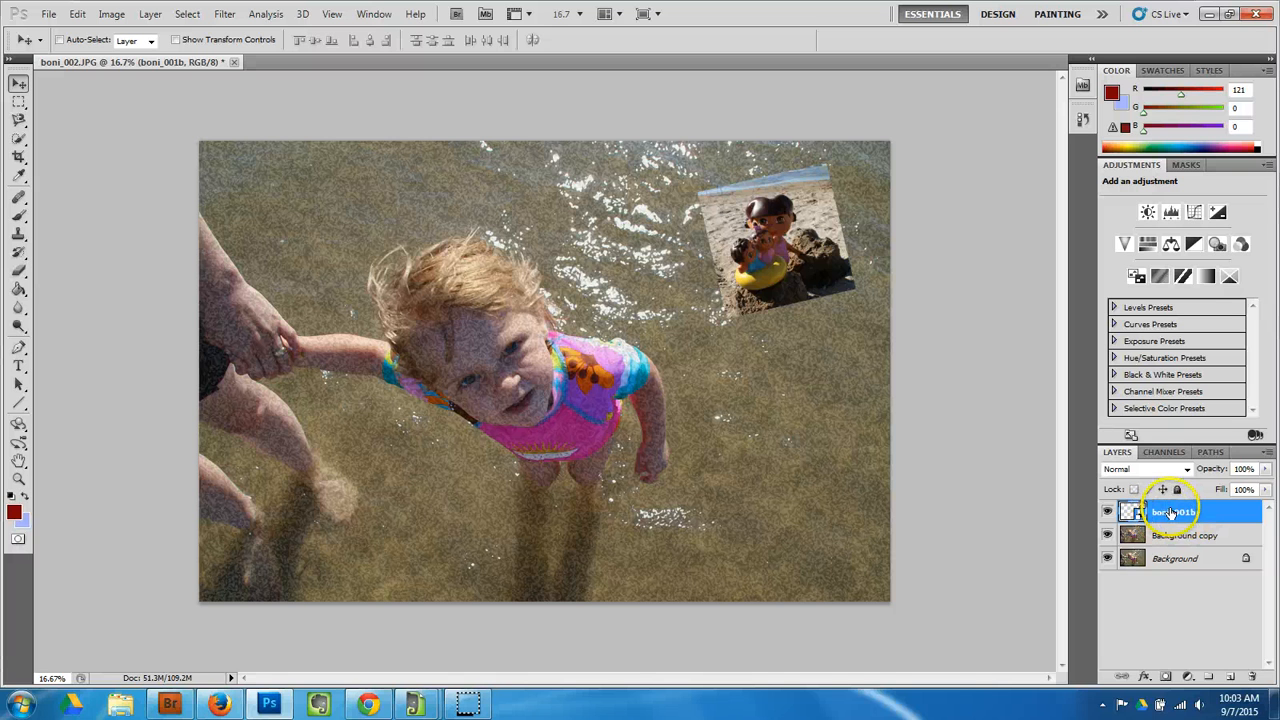
# Step: Open the blending options of the boni_001b layer and move the dialog clear of the placed image
pyautogui.click(1146, 677)
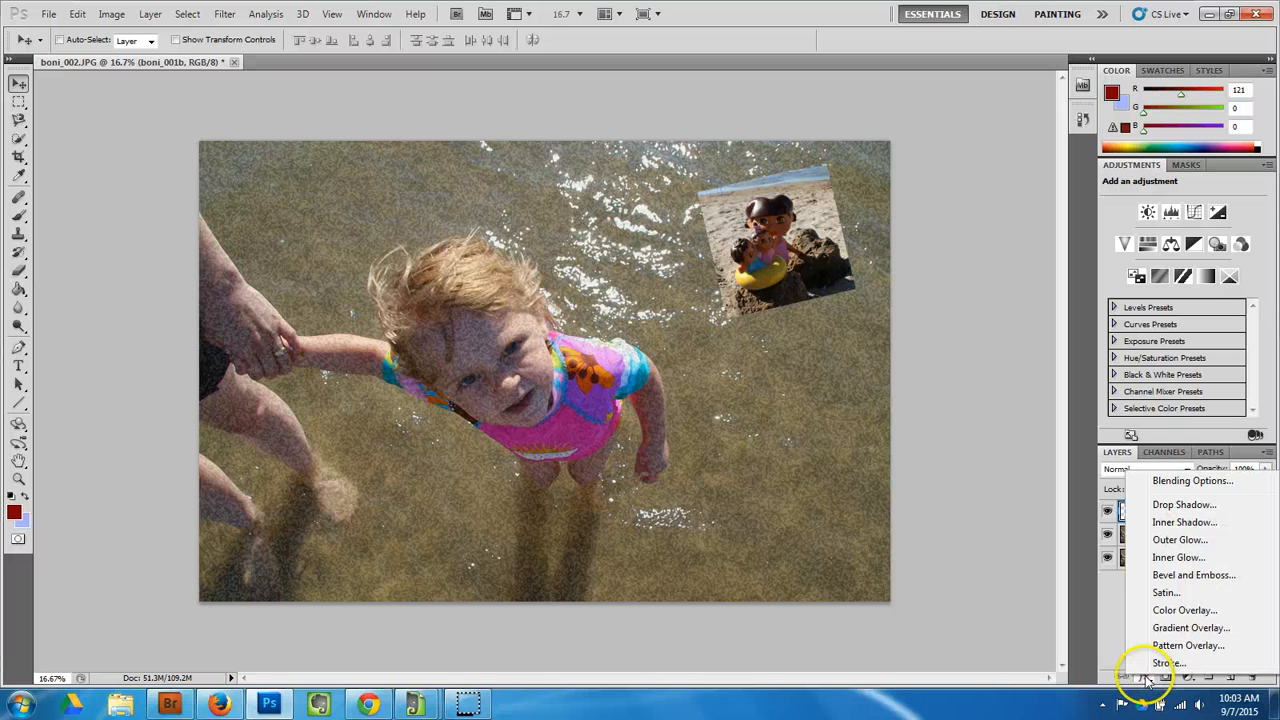
pyautogui.click(1163, 484)
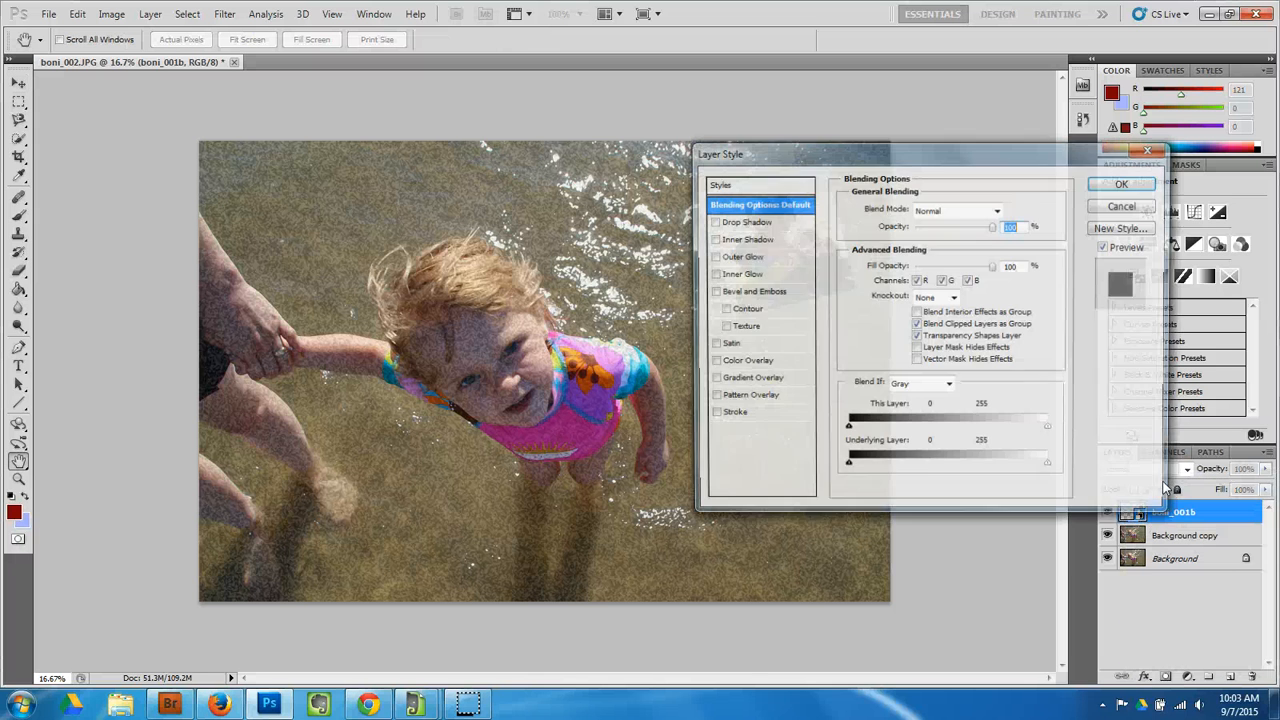
pyautogui.moveTo(930, 152); pyautogui.dragTo(401, 140)
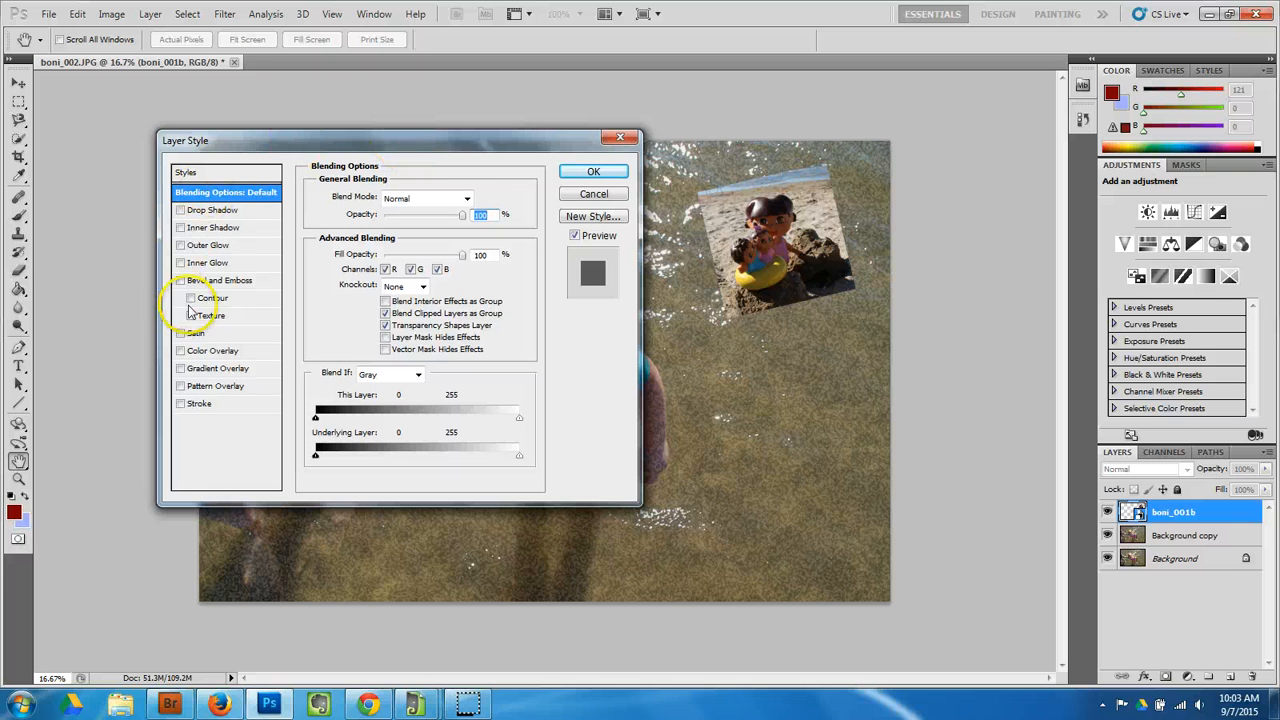
# Step: Try a drop shadow on the boni_001b layer, comparing the image's edge with and without the effect
pyautogui.click(228, 211)
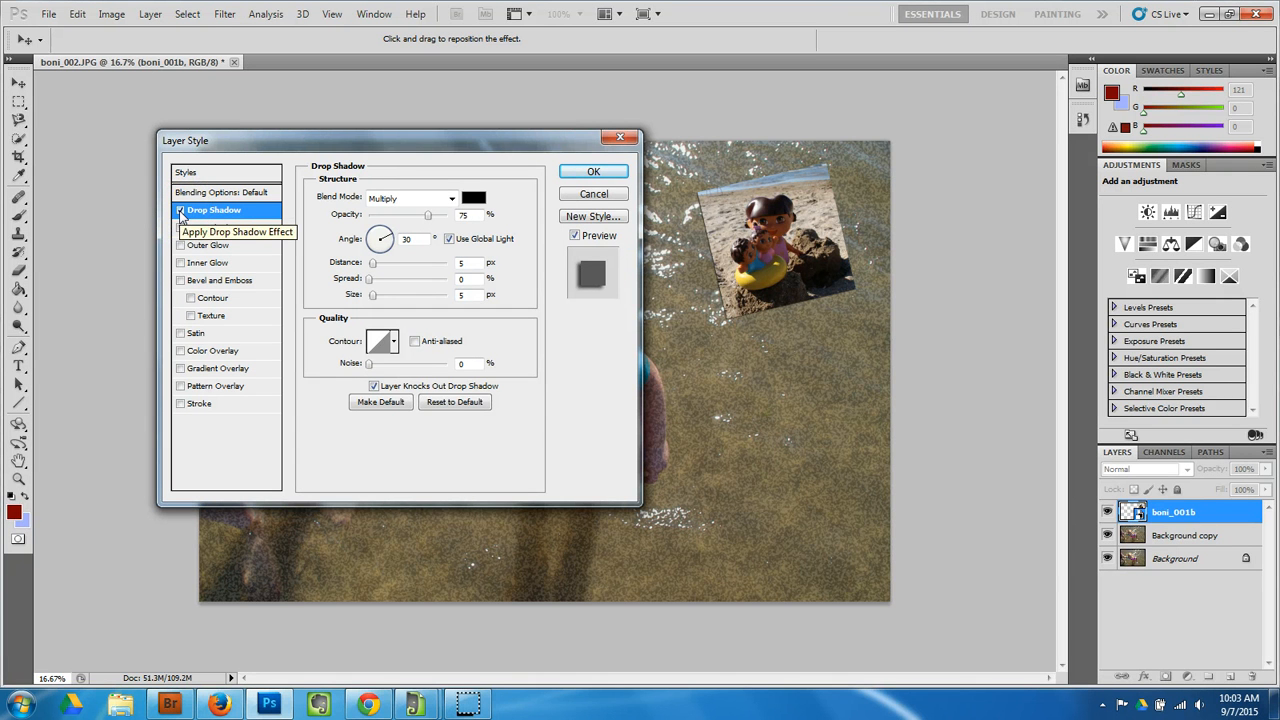
pyautogui.hotkey('ctrl', '+')
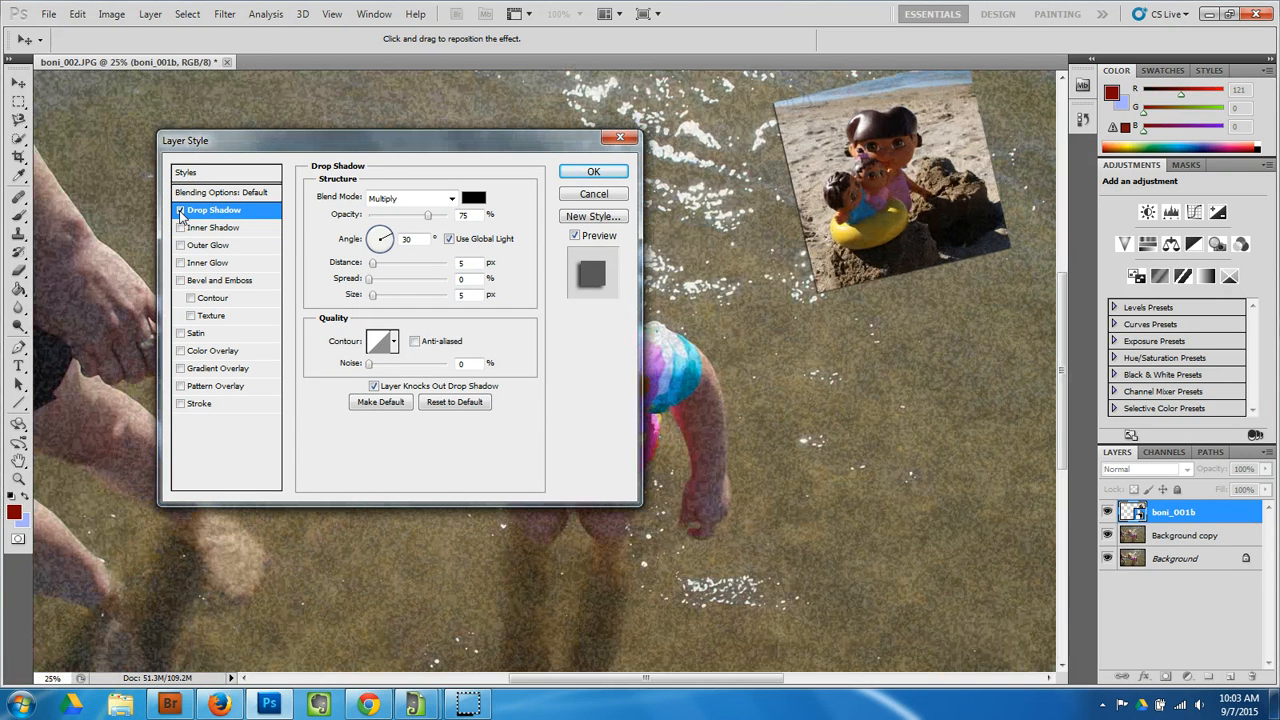
pyautogui.hotkey('ctrl', '+')
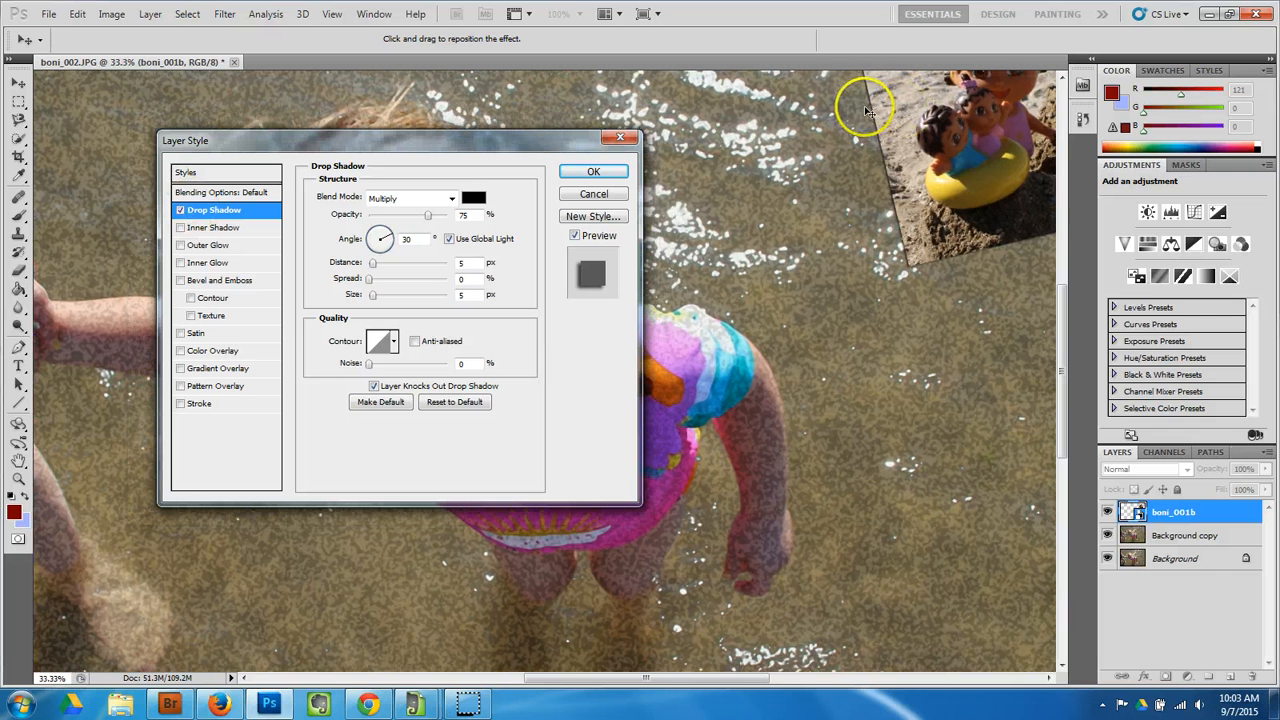
pyautogui.click(181, 211)
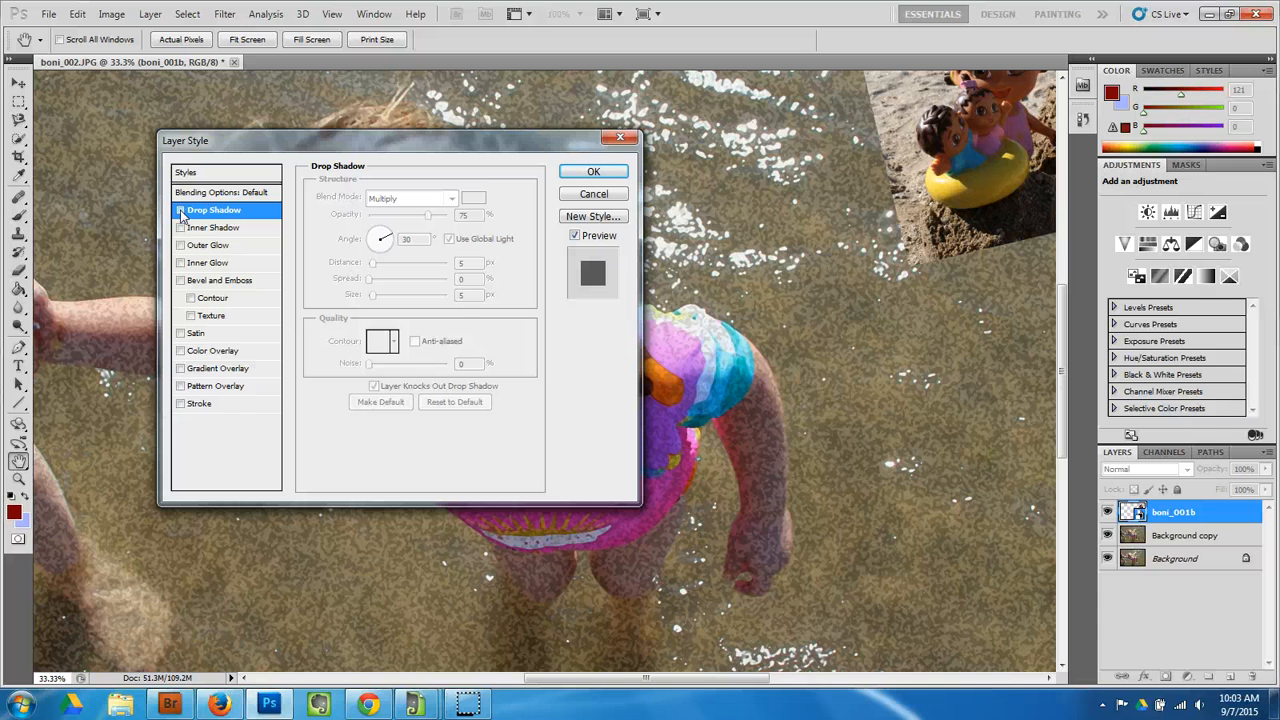
pyautogui.click(181, 212)
pyautogui.click(181, 212)
pyautogui.click(181, 212)
pyautogui.click(181, 212)
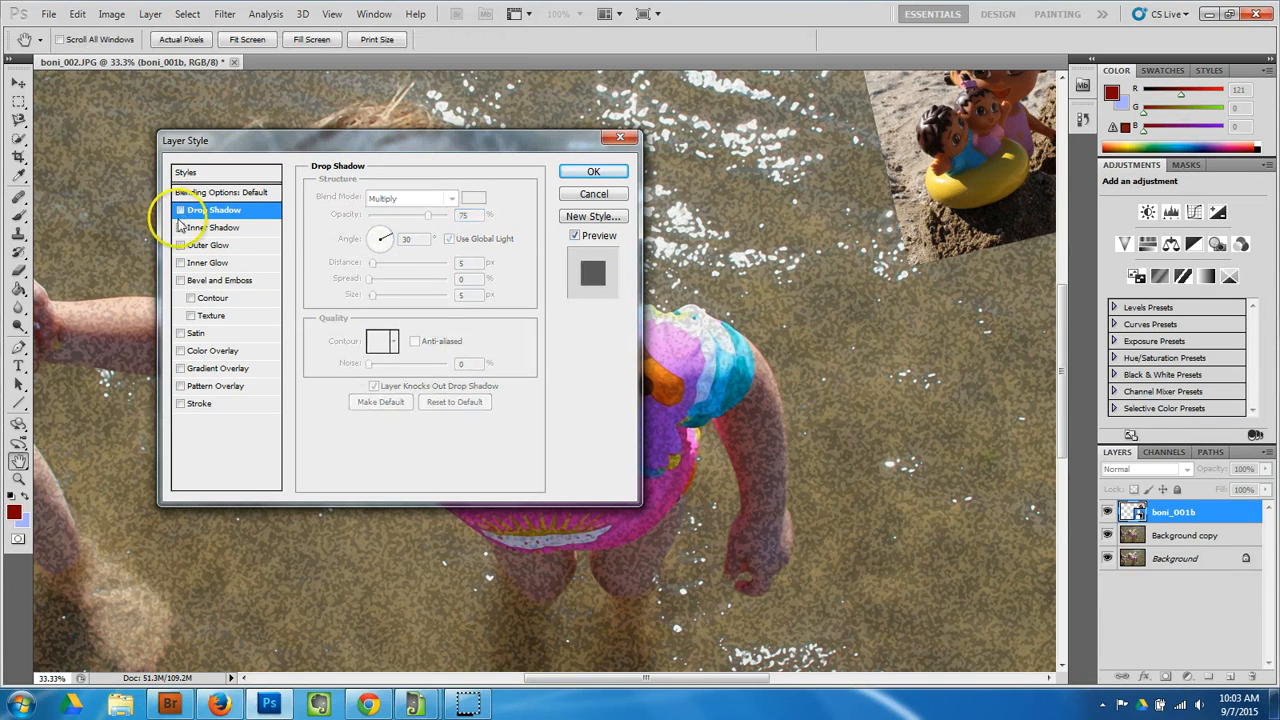
# Step: Add a black stroke to the boni_001b layer and set its size to 35 px
pyautogui.click(181, 404)
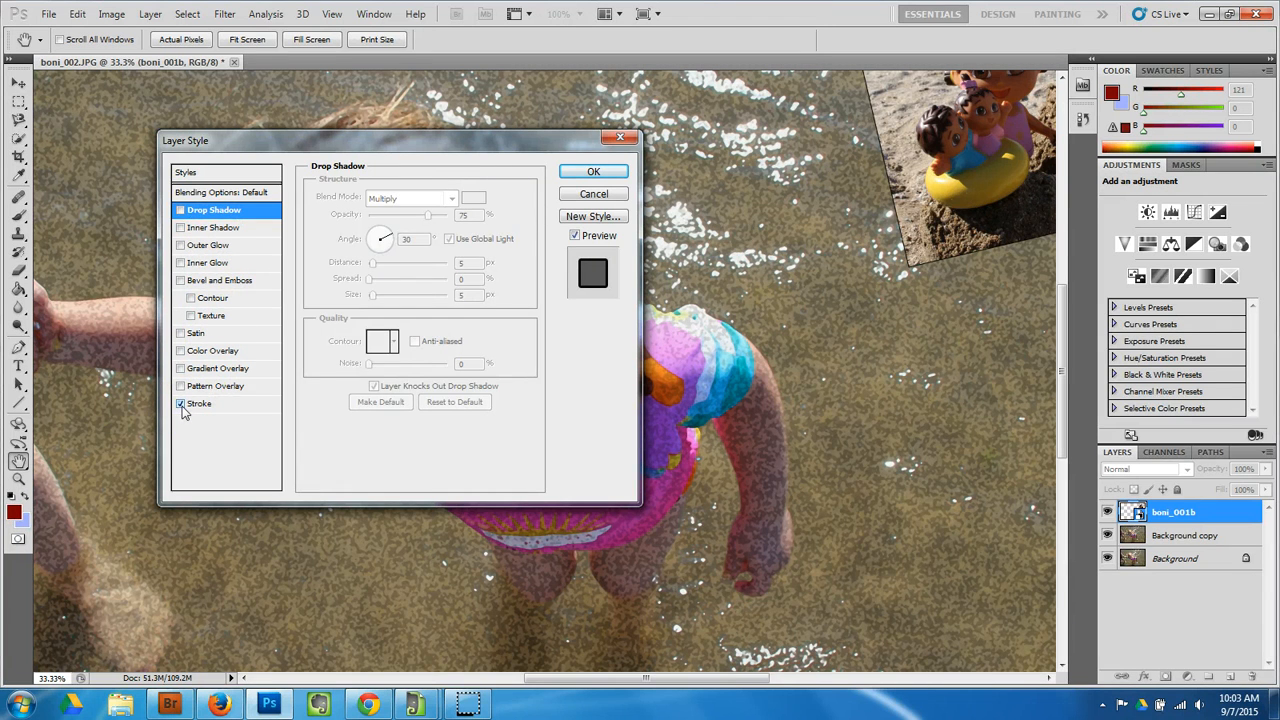
pyautogui.click(203, 405)
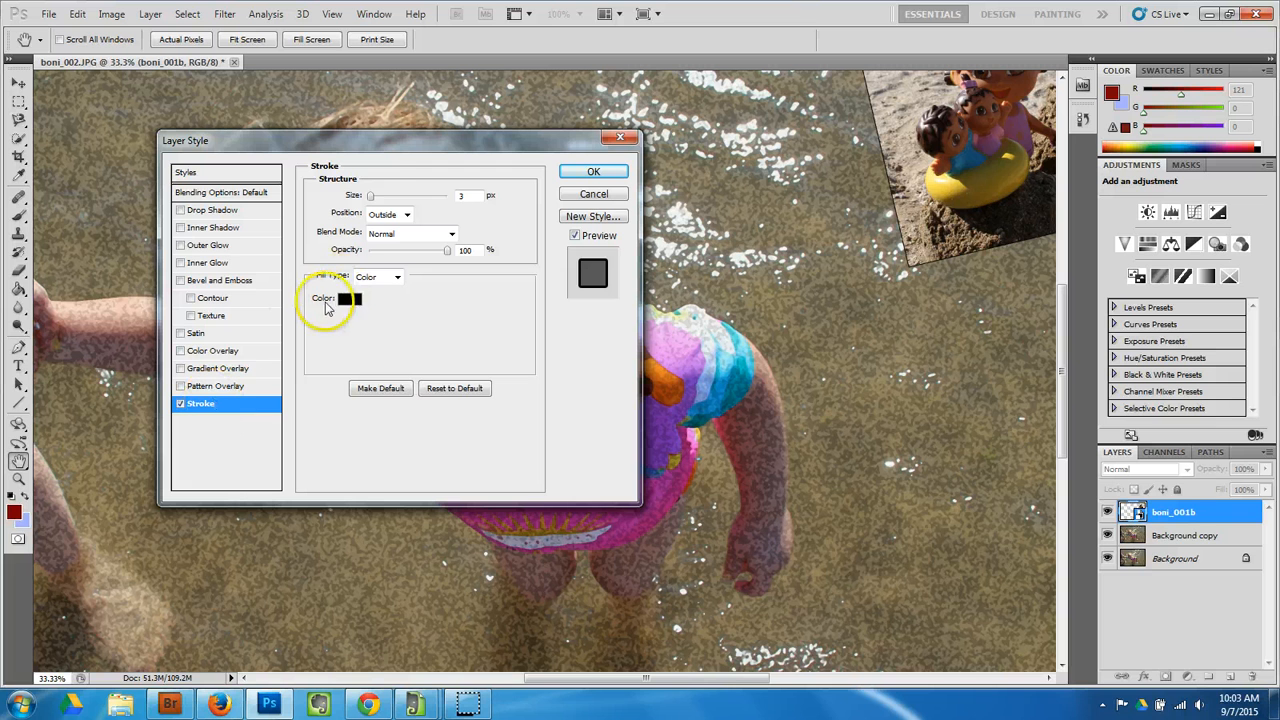
pyautogui.moveTo(371, 197); pyautogui.dragTo(384, 197)
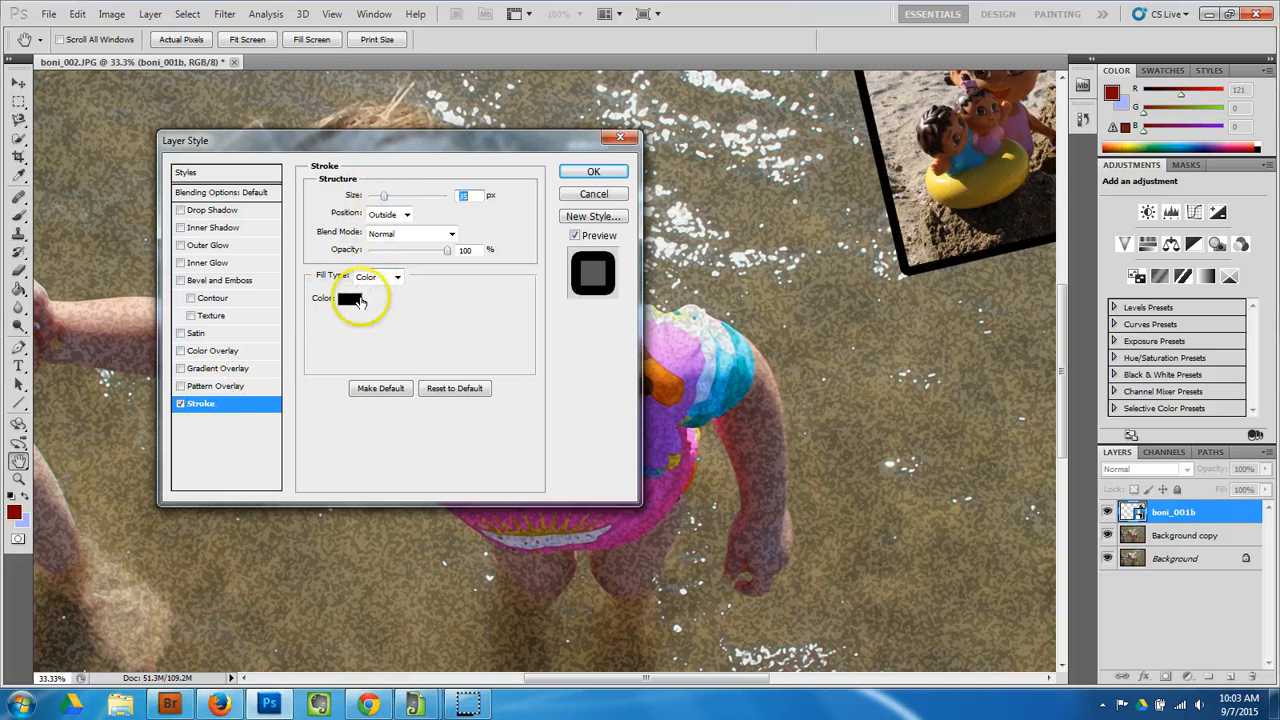
pyautogui.click(349, 299)
pyautogui.click(865, 175)
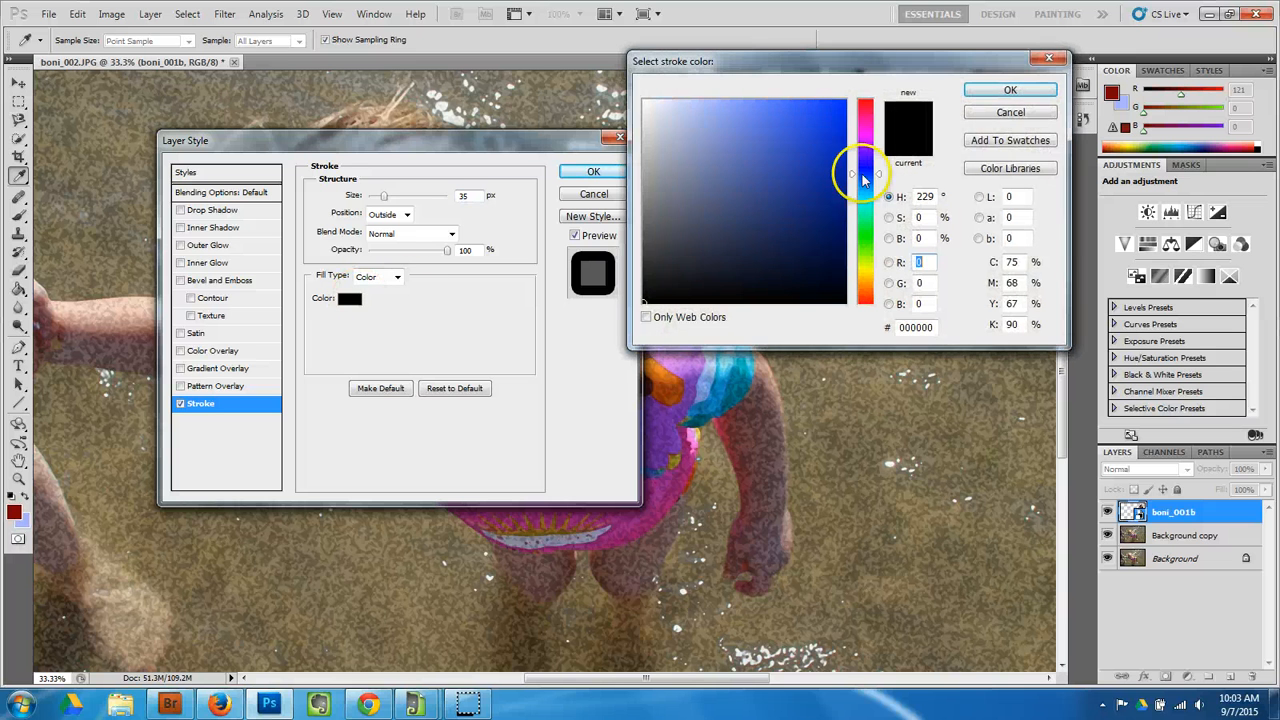
pyautogui.click(1008, 89)
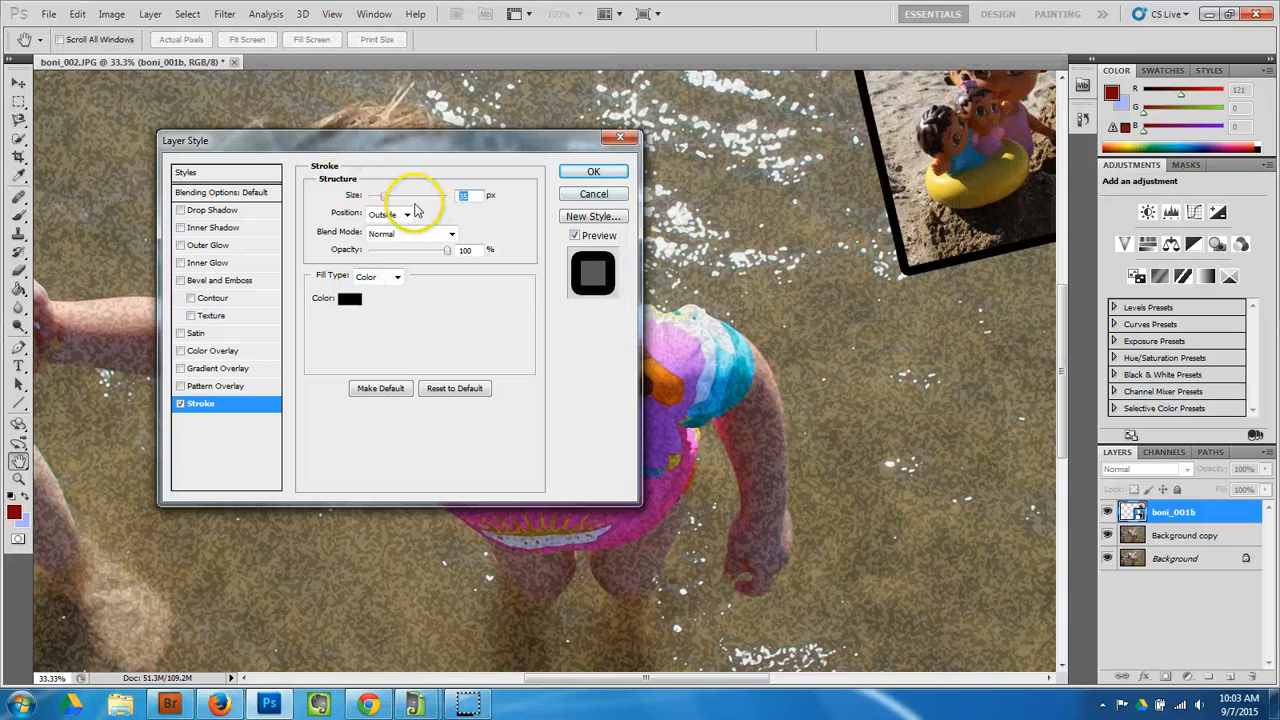
# Step: Set the stroke's position to Inside and check the border against the whole photo
pyautogui.click(404, 214)
pyautogui.click(390, 249)
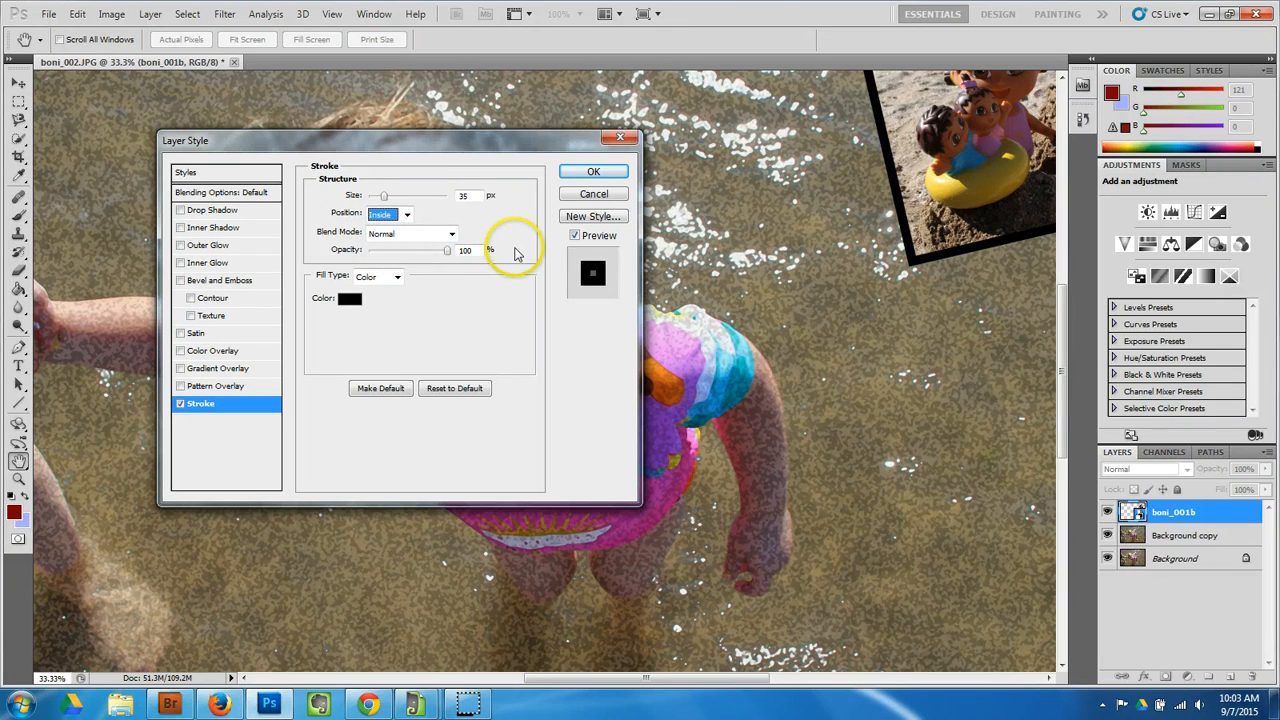
pyautogui.hotkey('ctrl', '-')
pyautogui.hotkey('ctrl', '-')
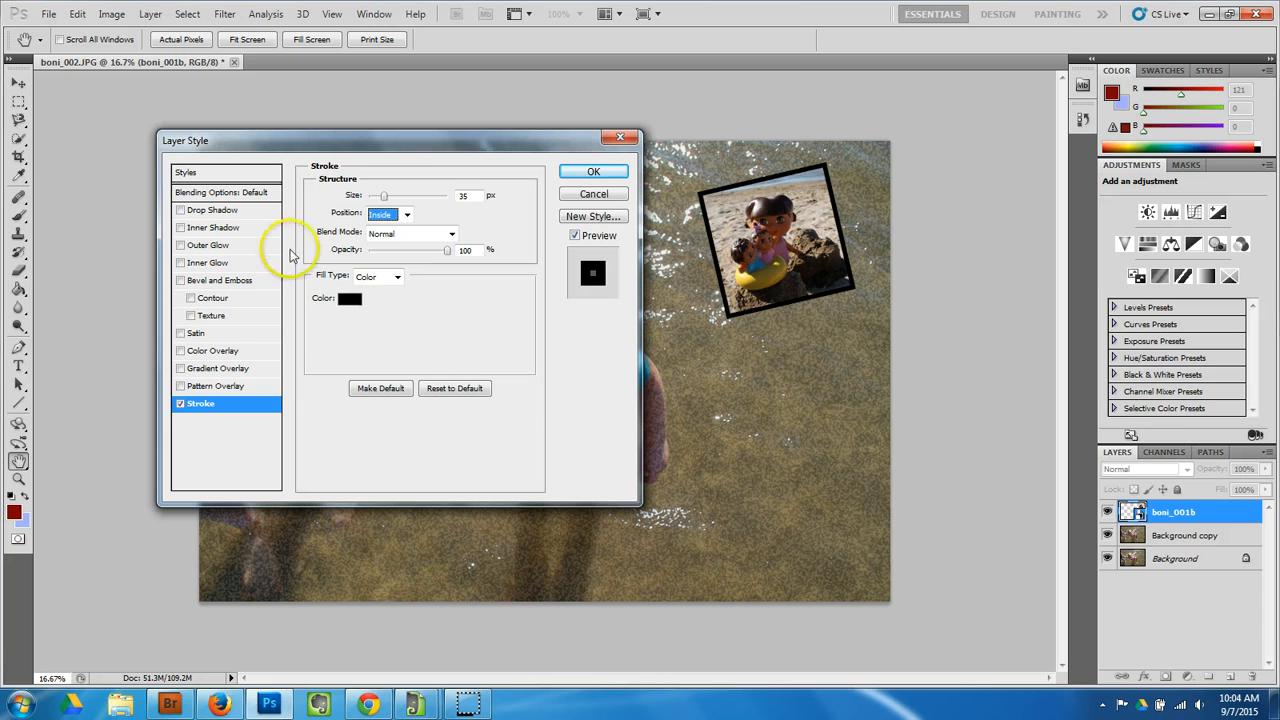
# Step: Try outer glow, inner shadow, drop shadow, bevel and emboss, and satin effects on the boni_001b layer
pyautogui.click(224, 246)
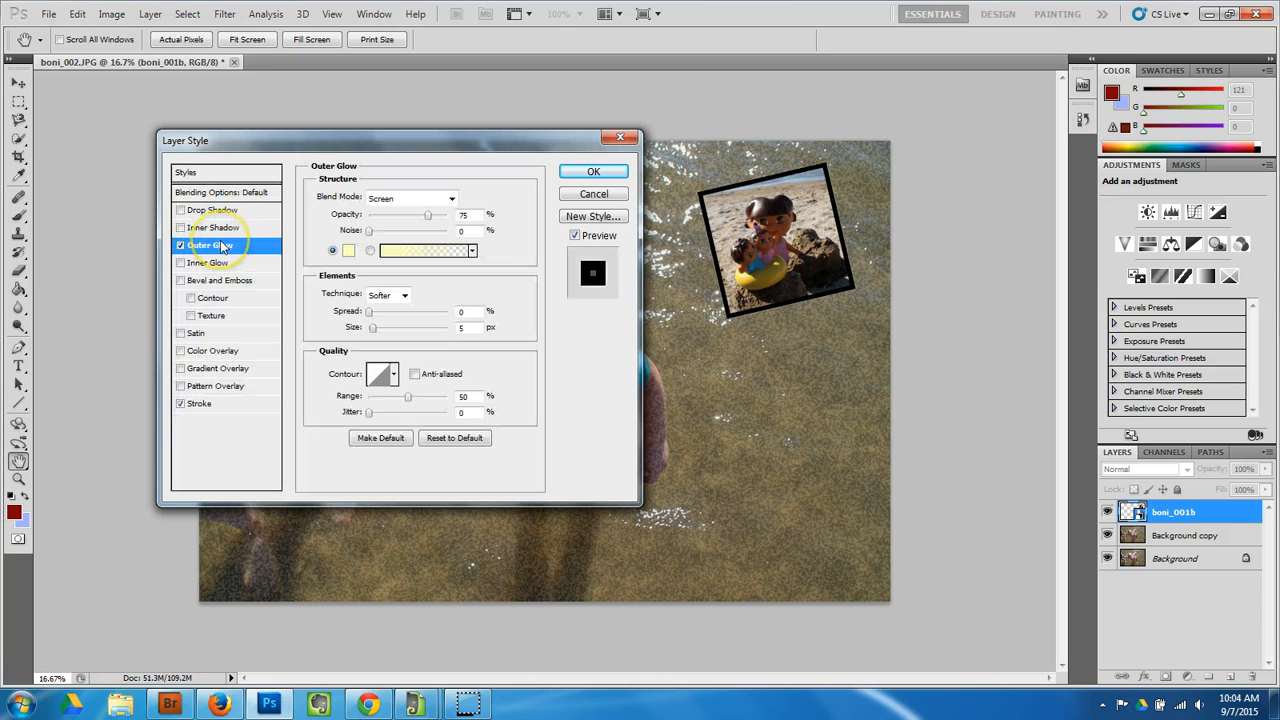
pyautogui.click(214, 228)
pyautogui.click(222, 212)
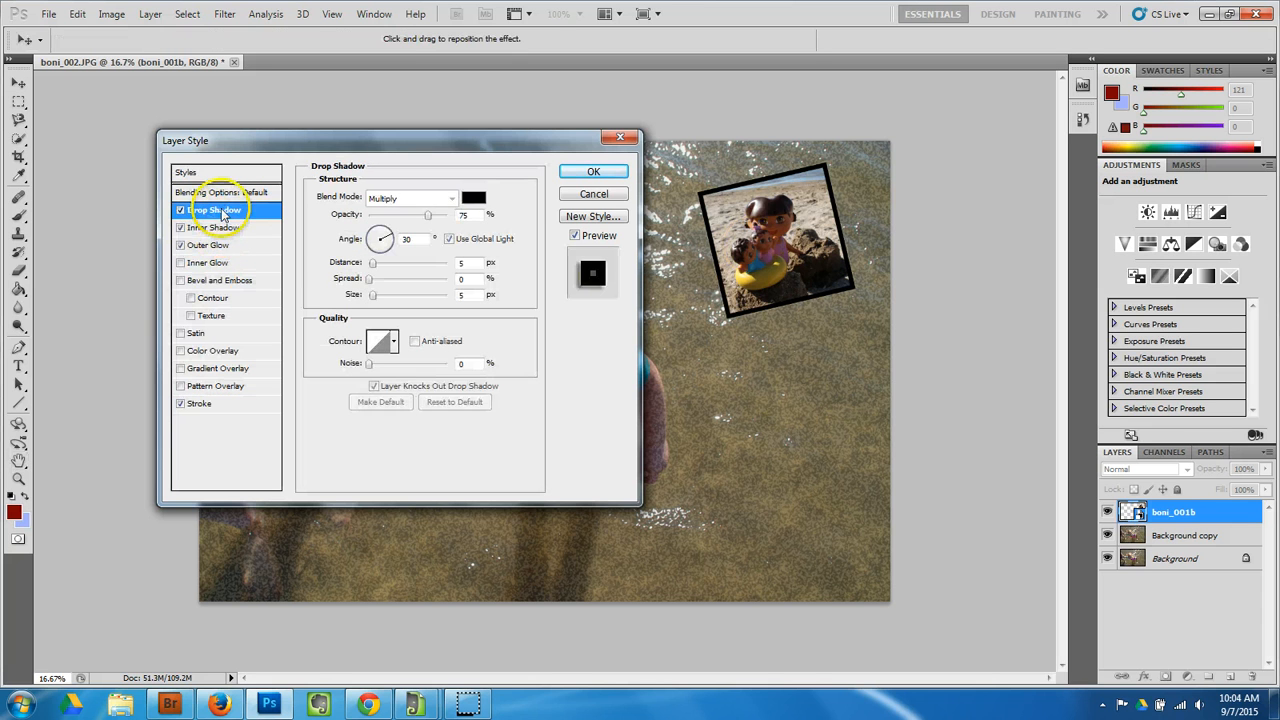
pyautogui.click(228, 283)
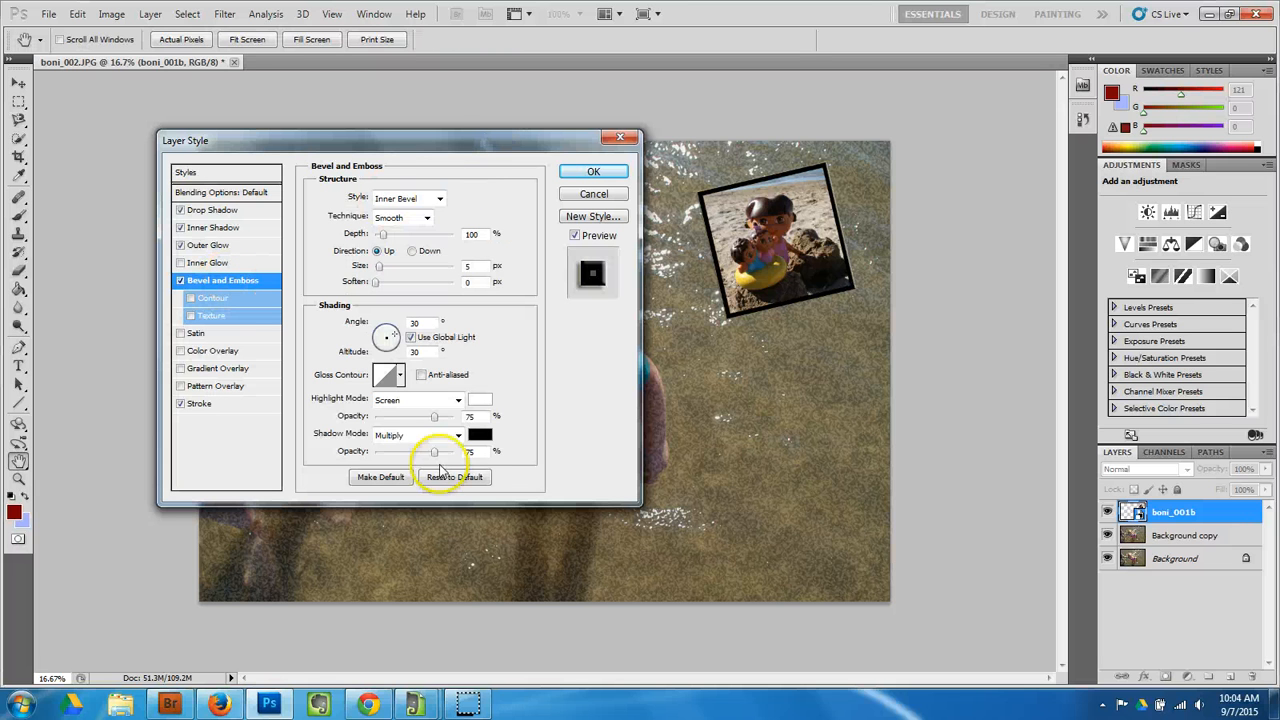
pyautogui.click(222, 334)
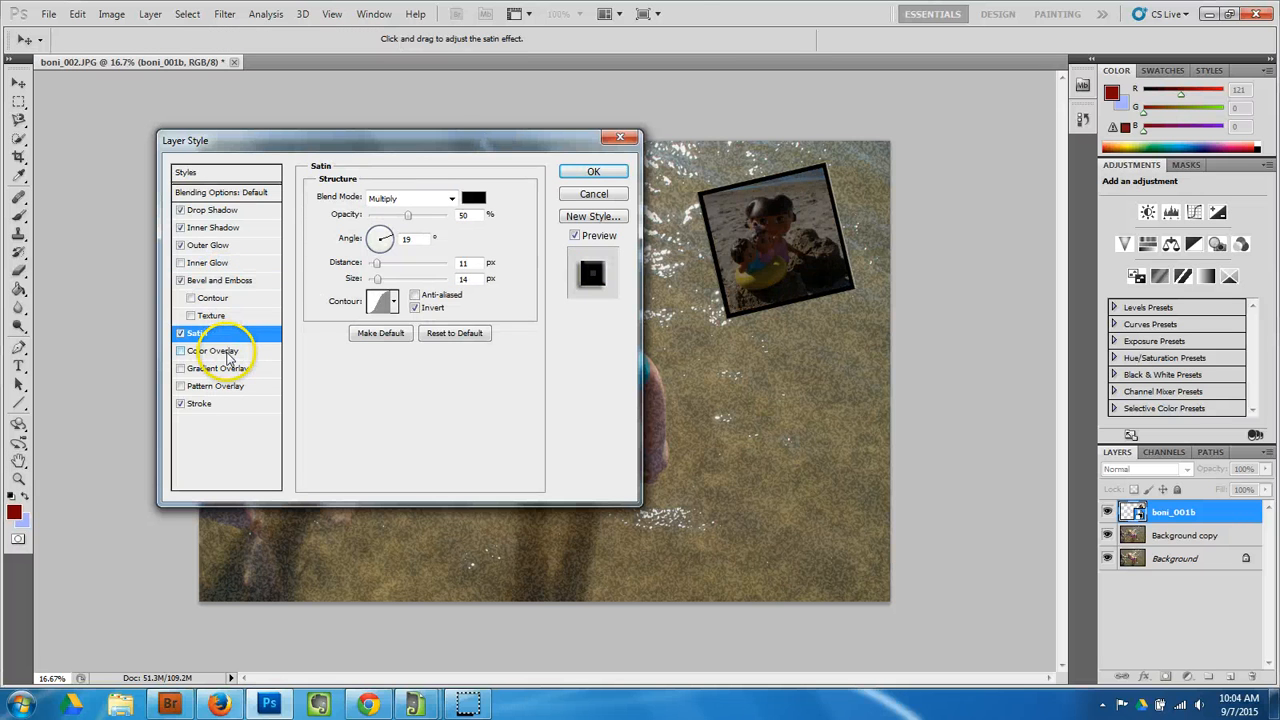
# Step: Turn off the satin, bevel, glow and shadow effects and apply the layer style with only the stroke enabled
pyautogui.click(180, 333)
pyautogui.click(180, 280)
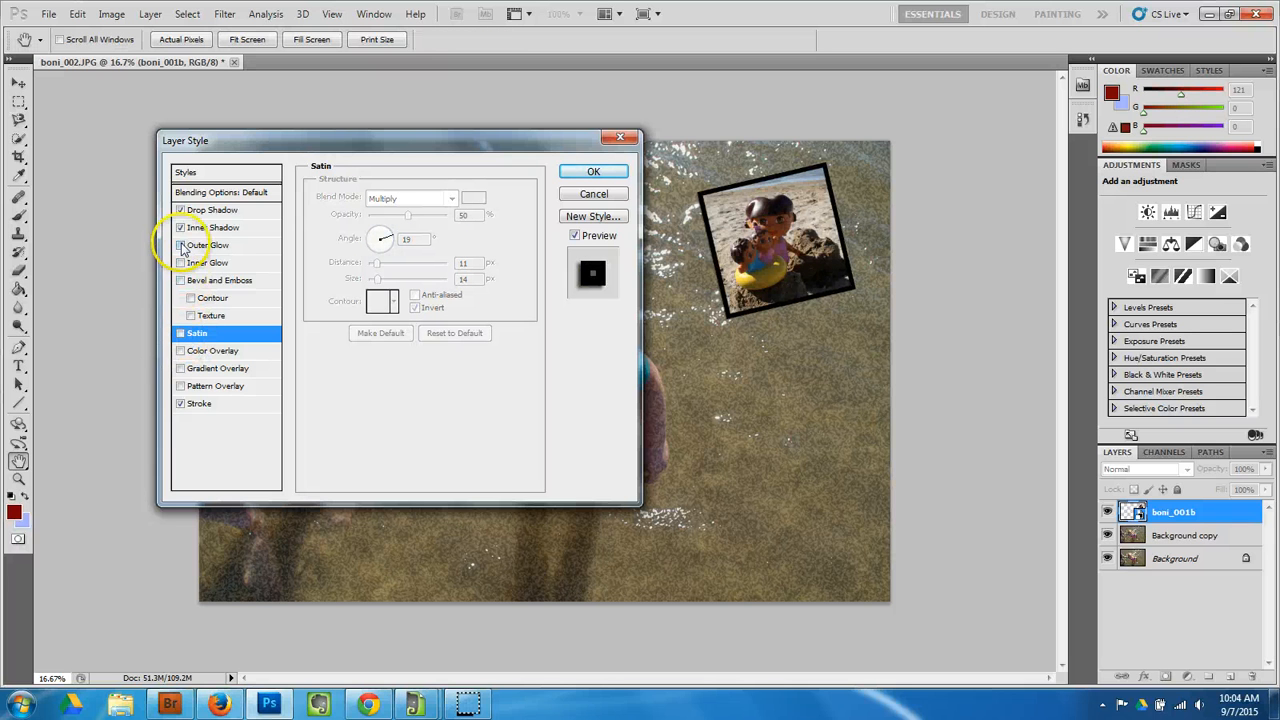
pyautogui.click(180, 245)
pyautogui.click(180, 210)
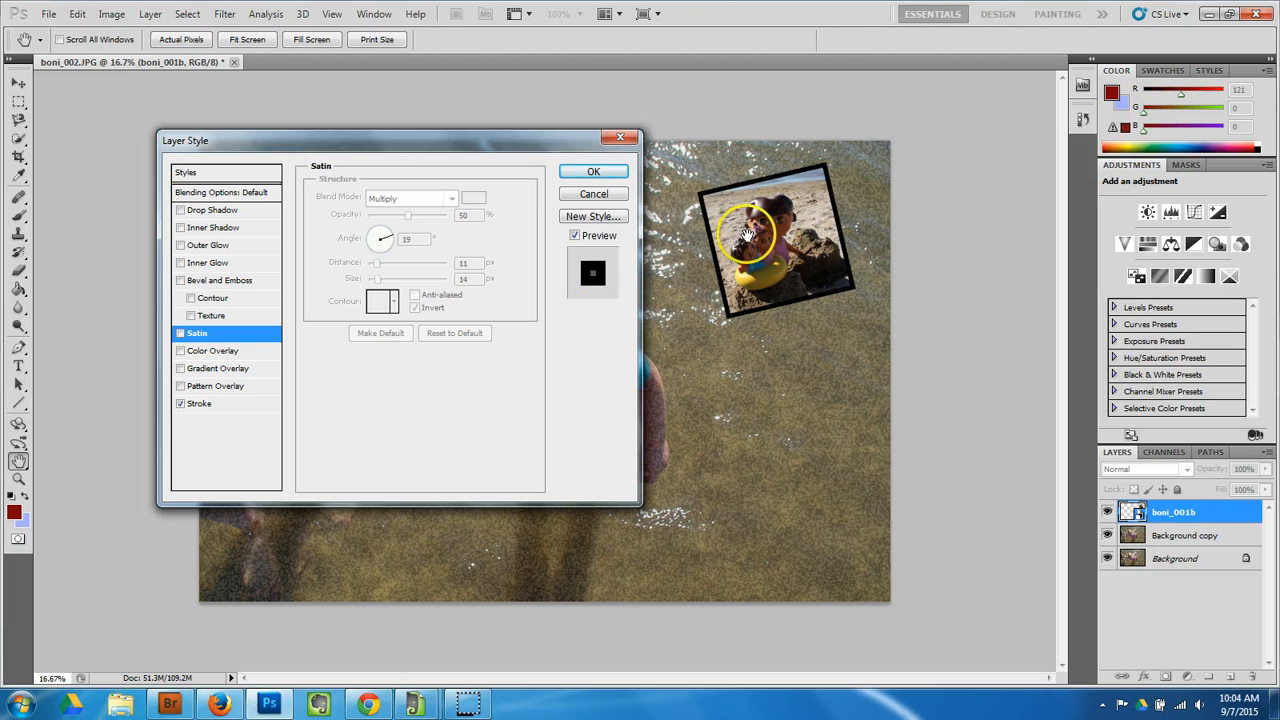
pyautogui.click(590, 173)
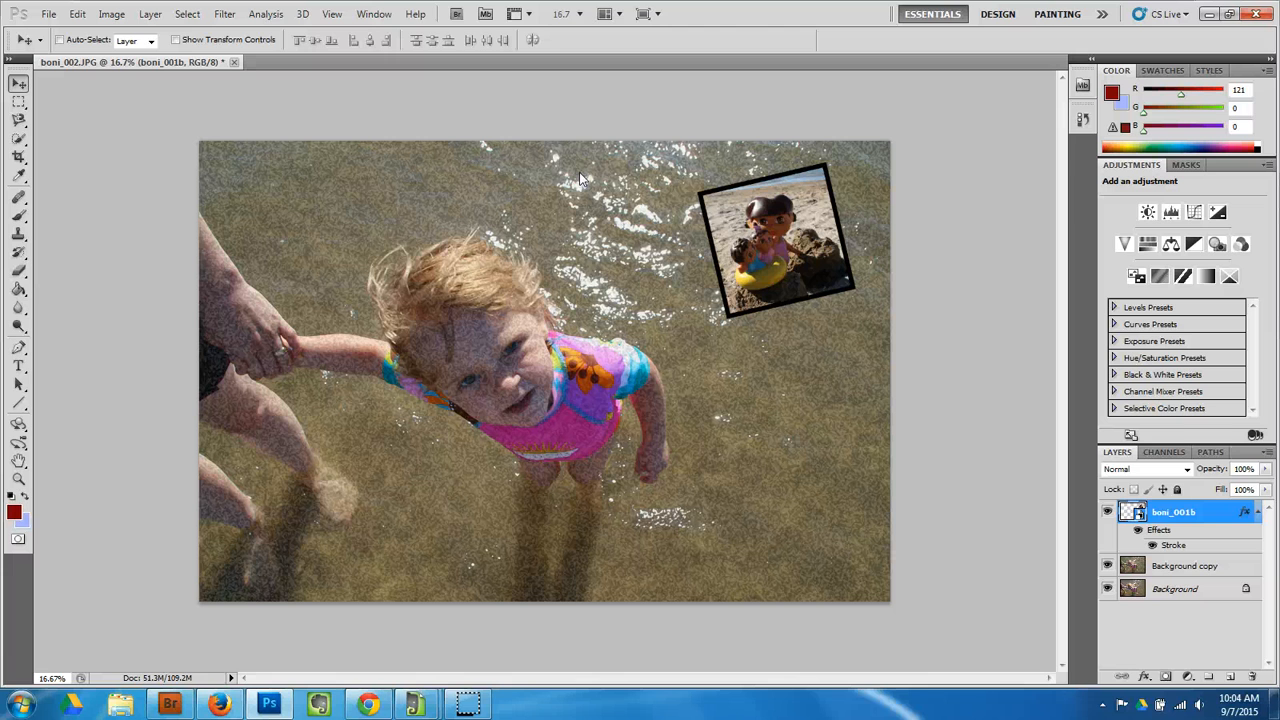
# Step: Free-transform the boni_001b image to 44.52% scale, rotate it nearly upright to about -0.65°, and move it closer to the photo's upper-right corner
pyautogui.hotkey('ctrl', 't')
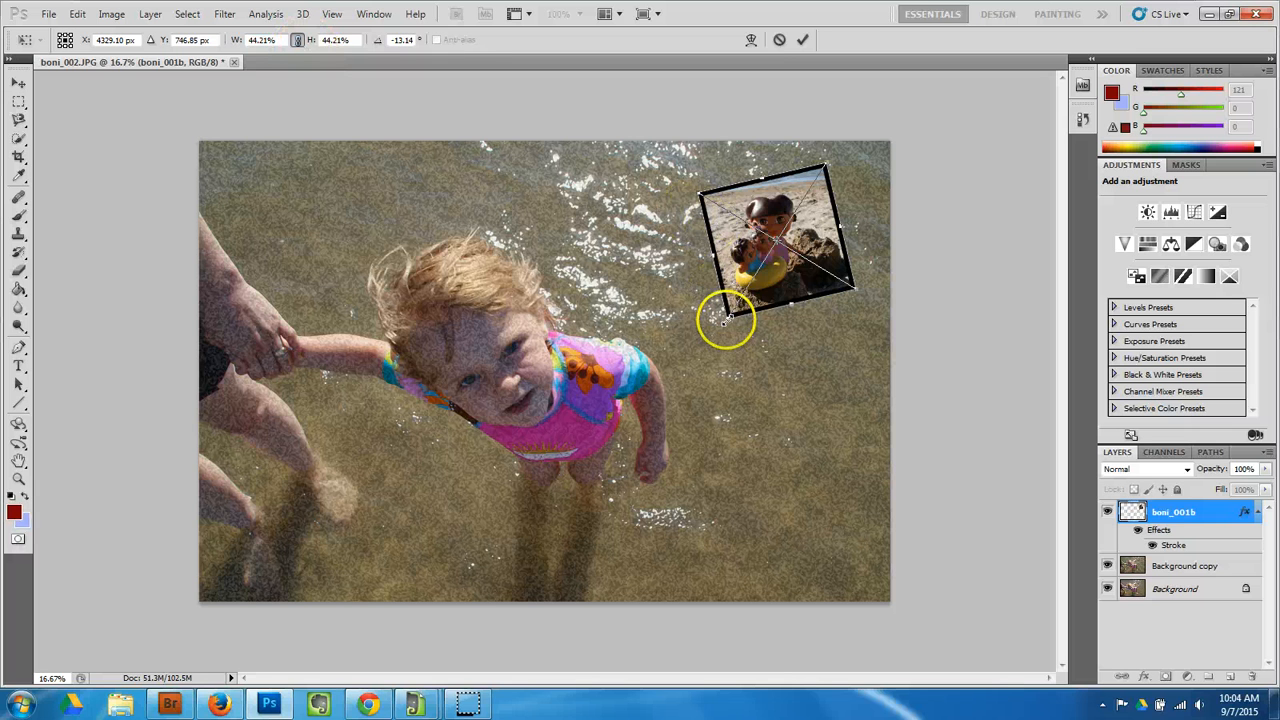
pyautogui.moveTo(726, 310)
pyautogui.mouseDown()
pyautogui.moveTo(712, 362)
pyautogui.moveTo(734, 306)
pyautogui.mouseUp()
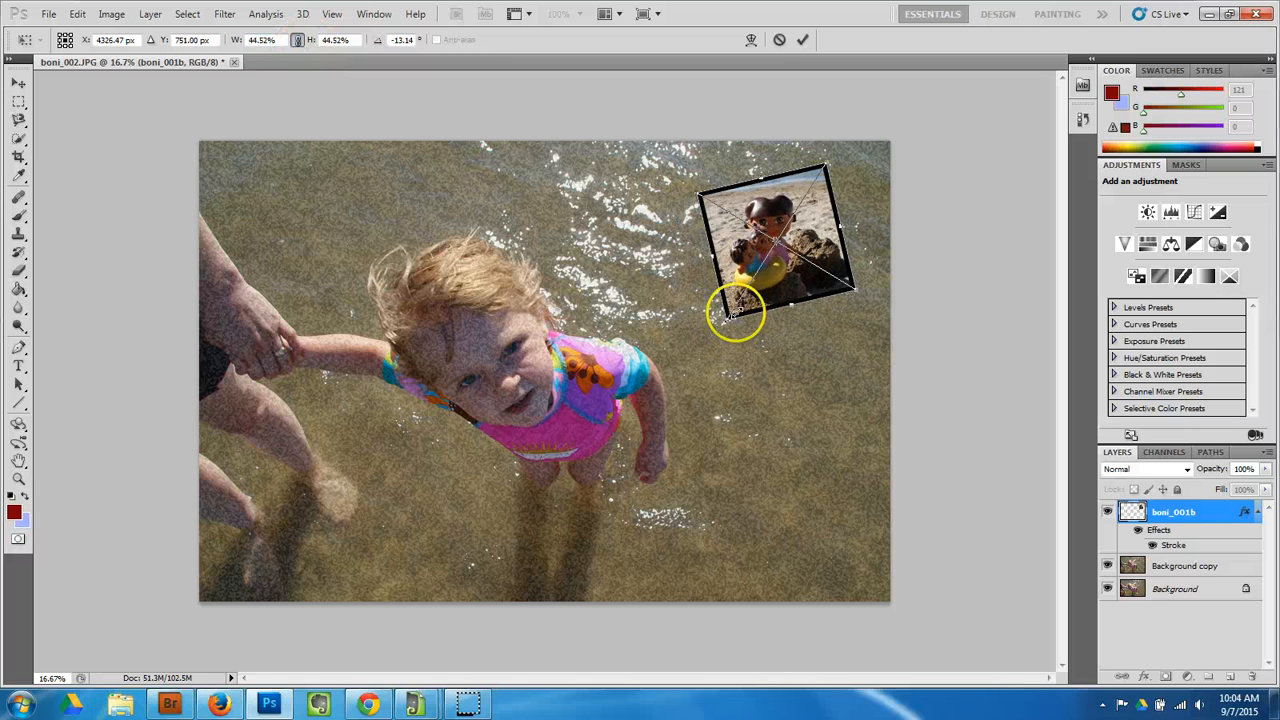
pyautogui.moveTo(770, 212); pyautogui.dragTo(781, 200)
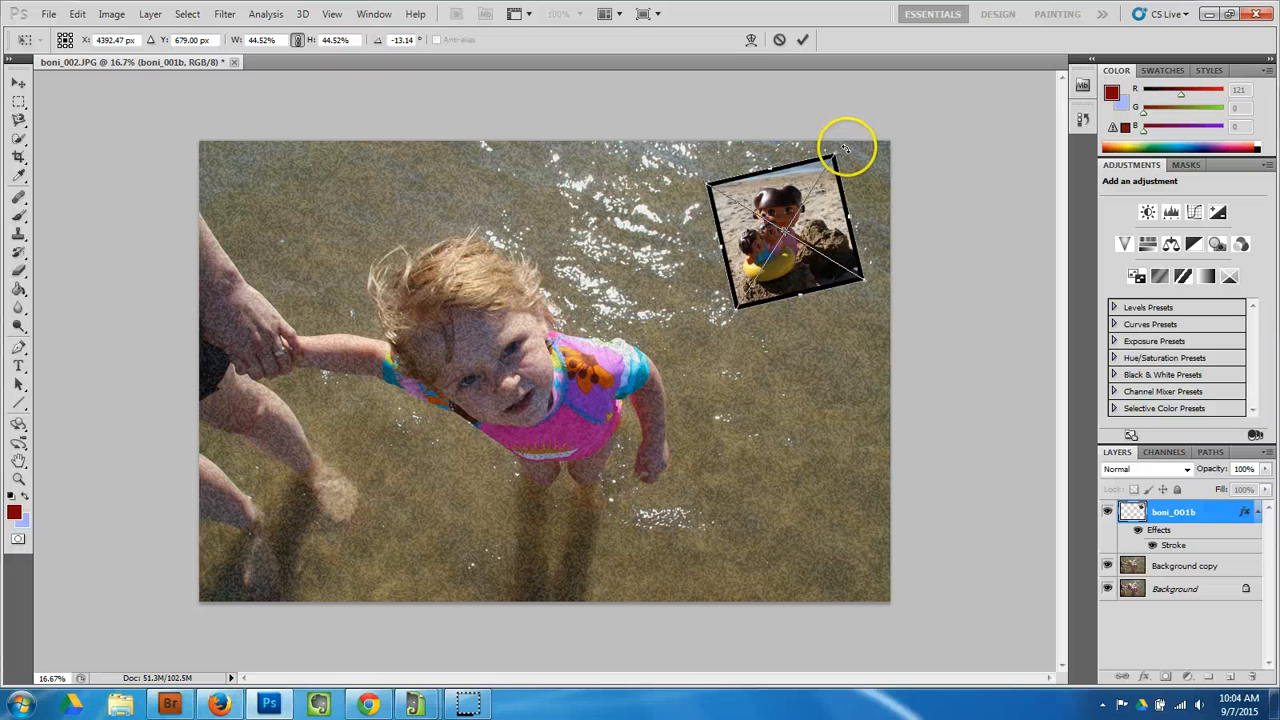
pyautogui.moveTo(845, 148); pyautogui.dragTo(858, 165)
pyautogui.moveTo(820, 218); pyautogui.dragTo(826, 213)
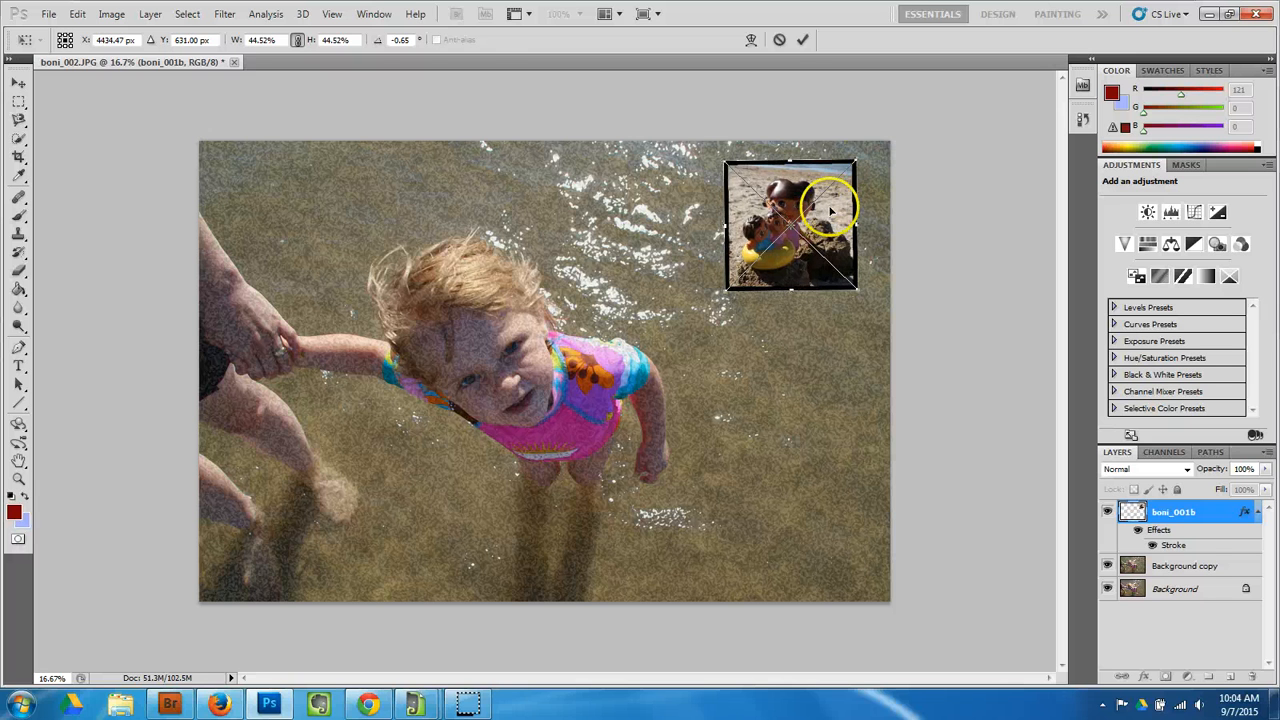
pyautogui.press('Return')
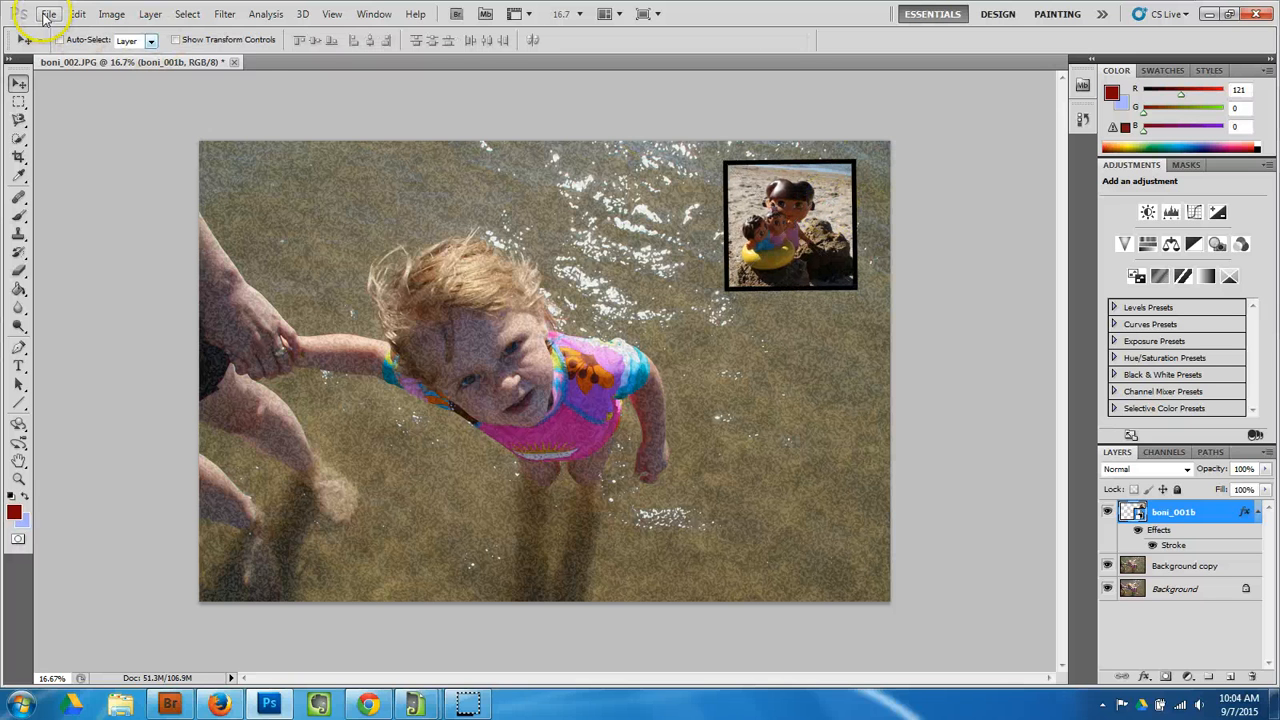
# Step: Save the layered document as boni_002 in Photoshop format in the 04_tut folder with Maximize Compatibility on
pyautogui.click(47, 15)
pyautogui.click(80, 258)
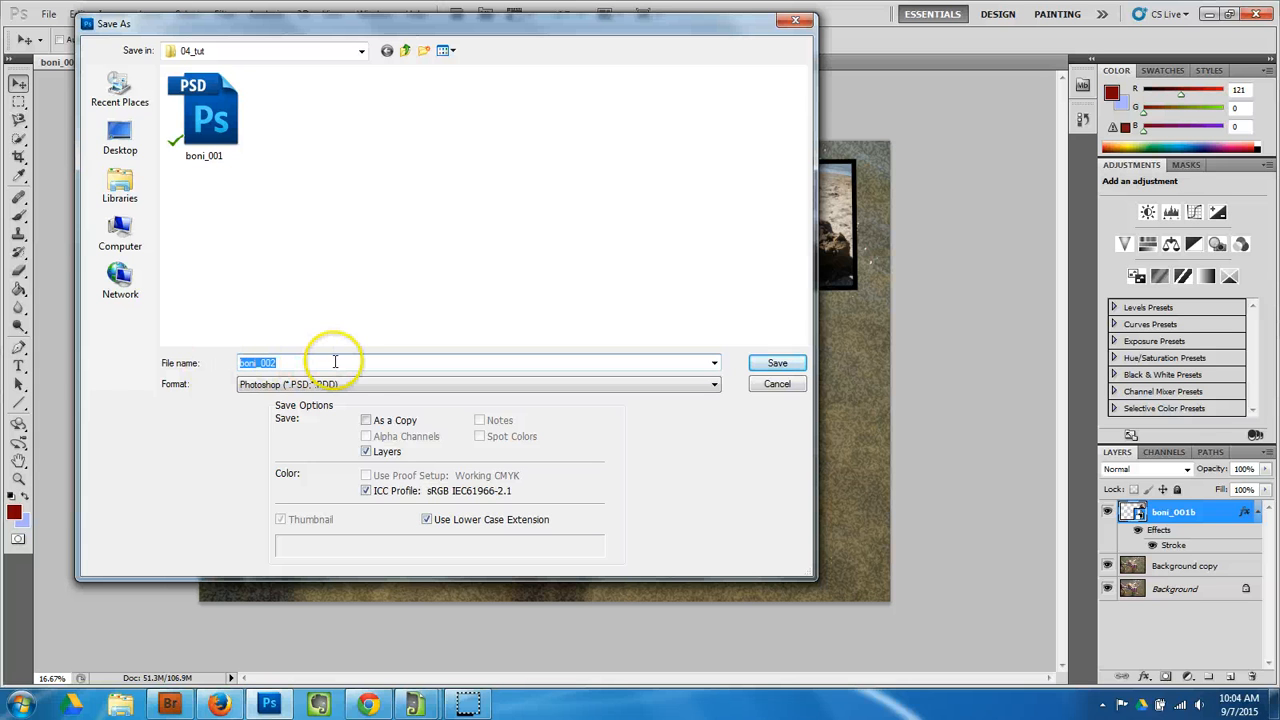
pyautogui.click(786, 368)
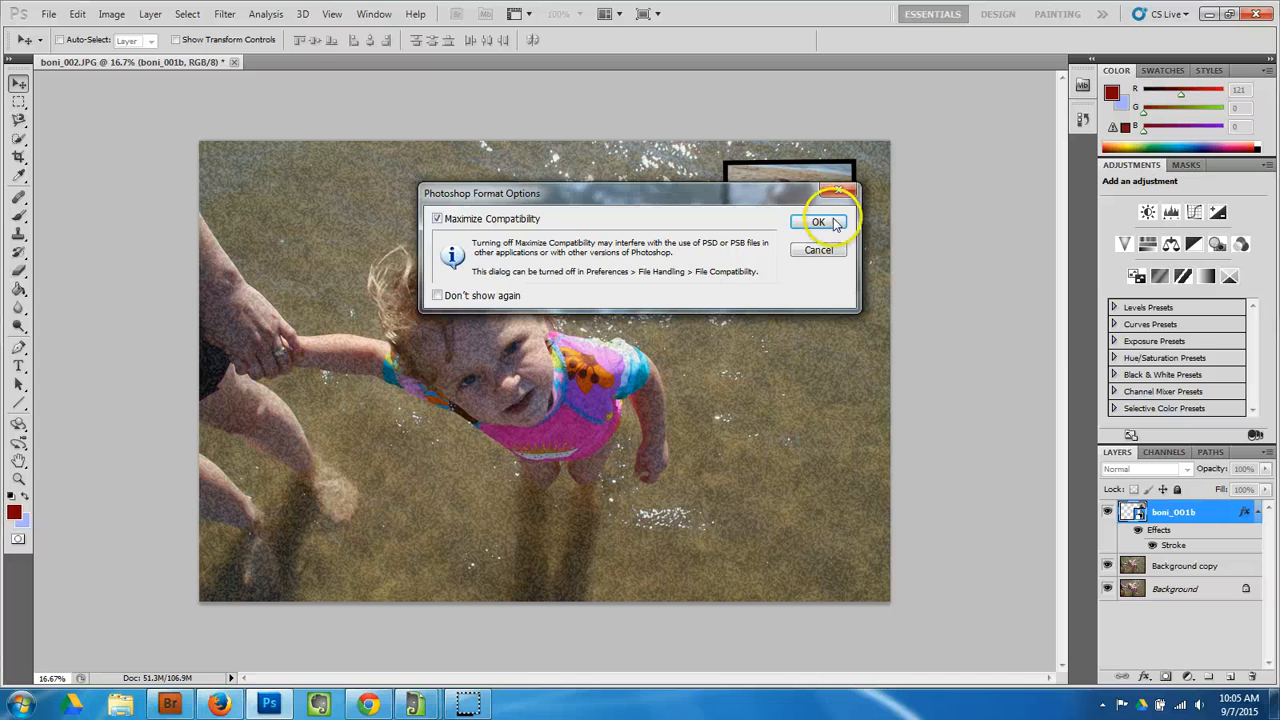
pyautogui.click(818, 222)
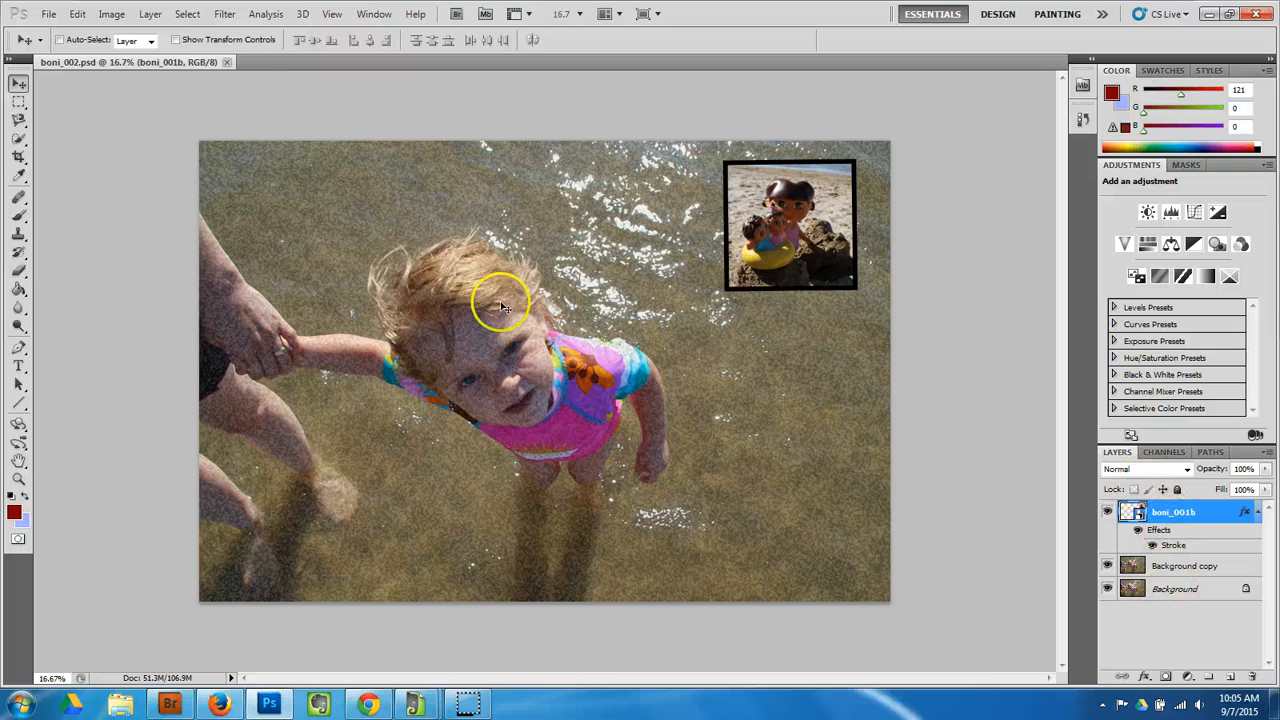
# Step: Save a JPEG copy named boni_002edited.jpg in the 04_tut folder with High quality and Baseline ("Standard") format
pyautogui.click(48, 14)
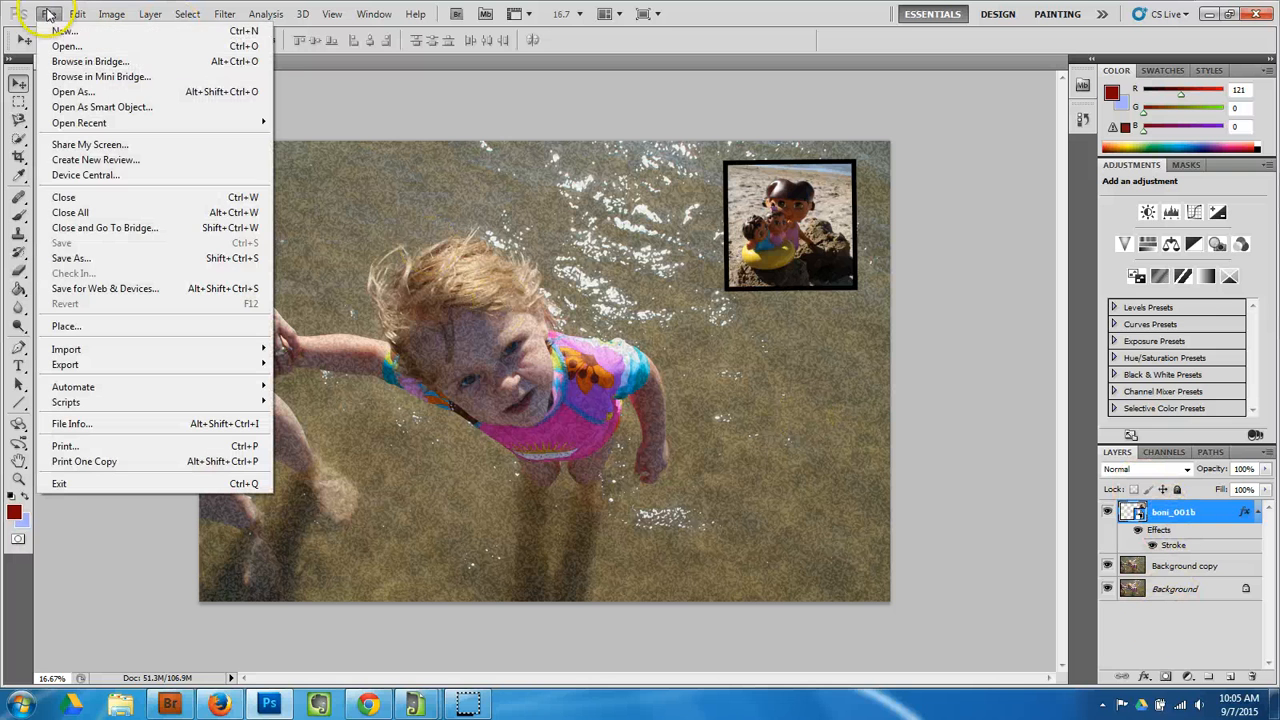
pyautogui.click(85, 258)
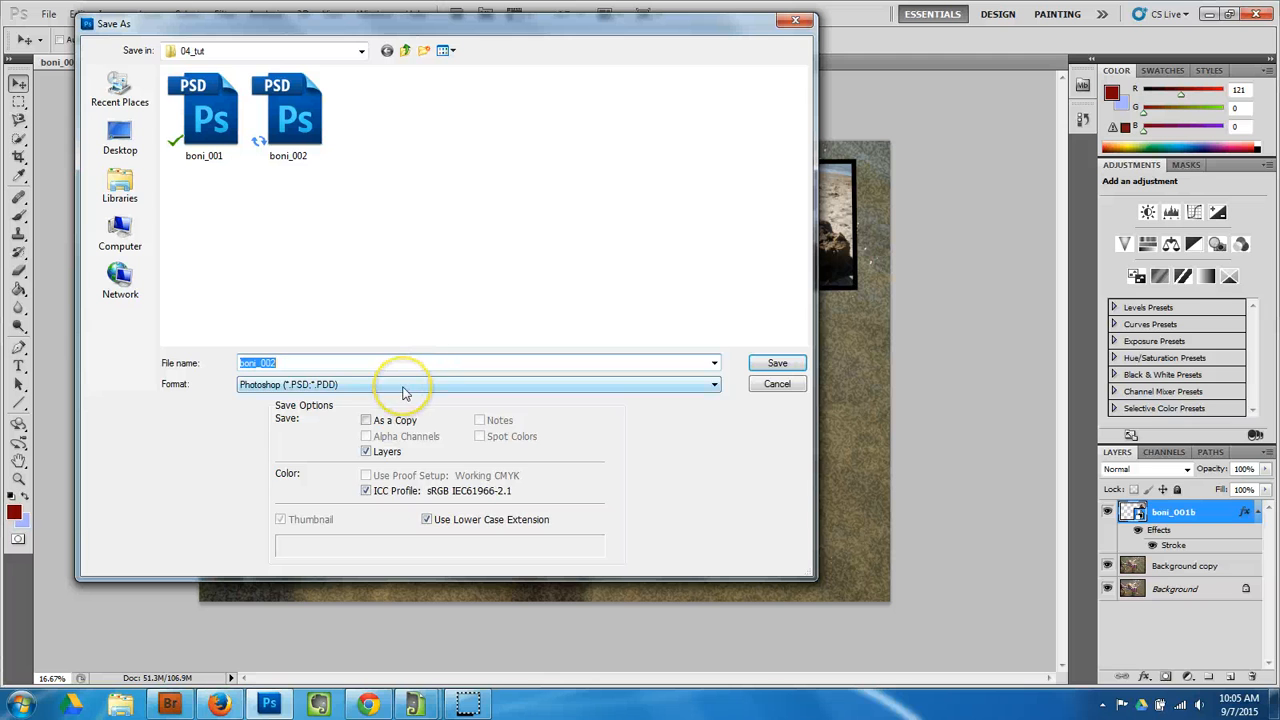
pyautogui.click(404, 392)
pyautogui.click(396, 502)
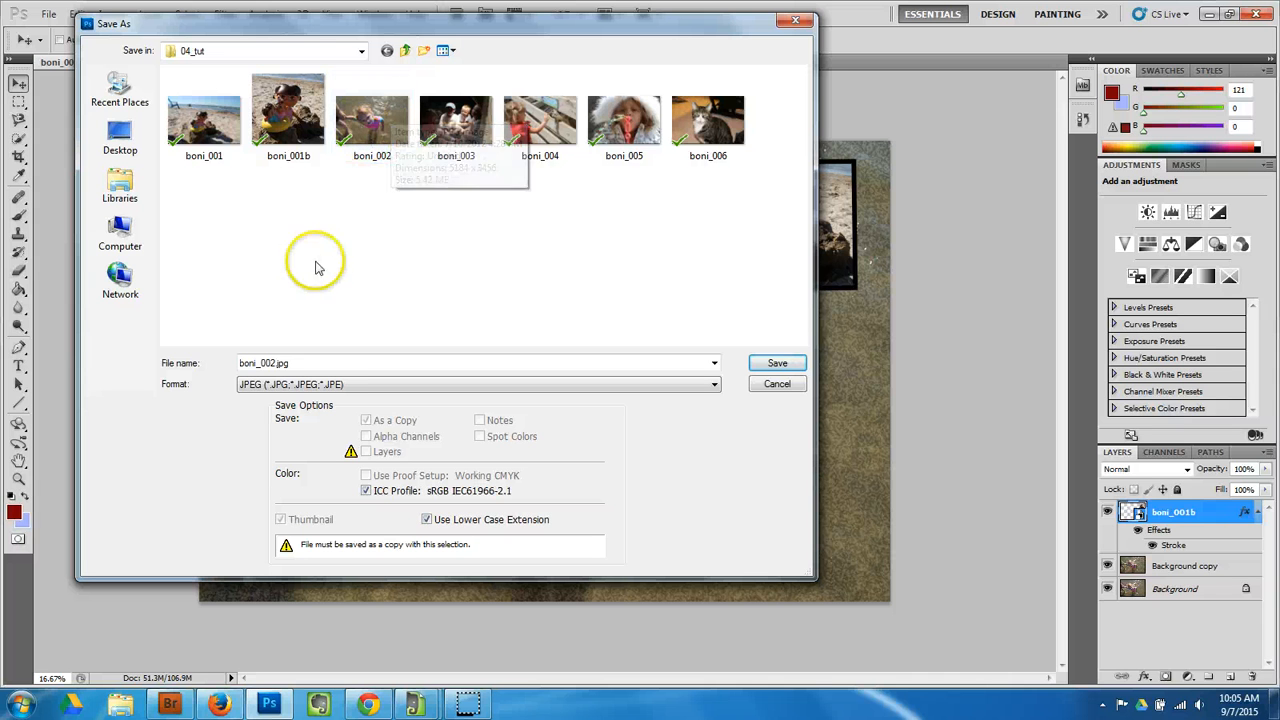
pyautogui.click(275, 362)
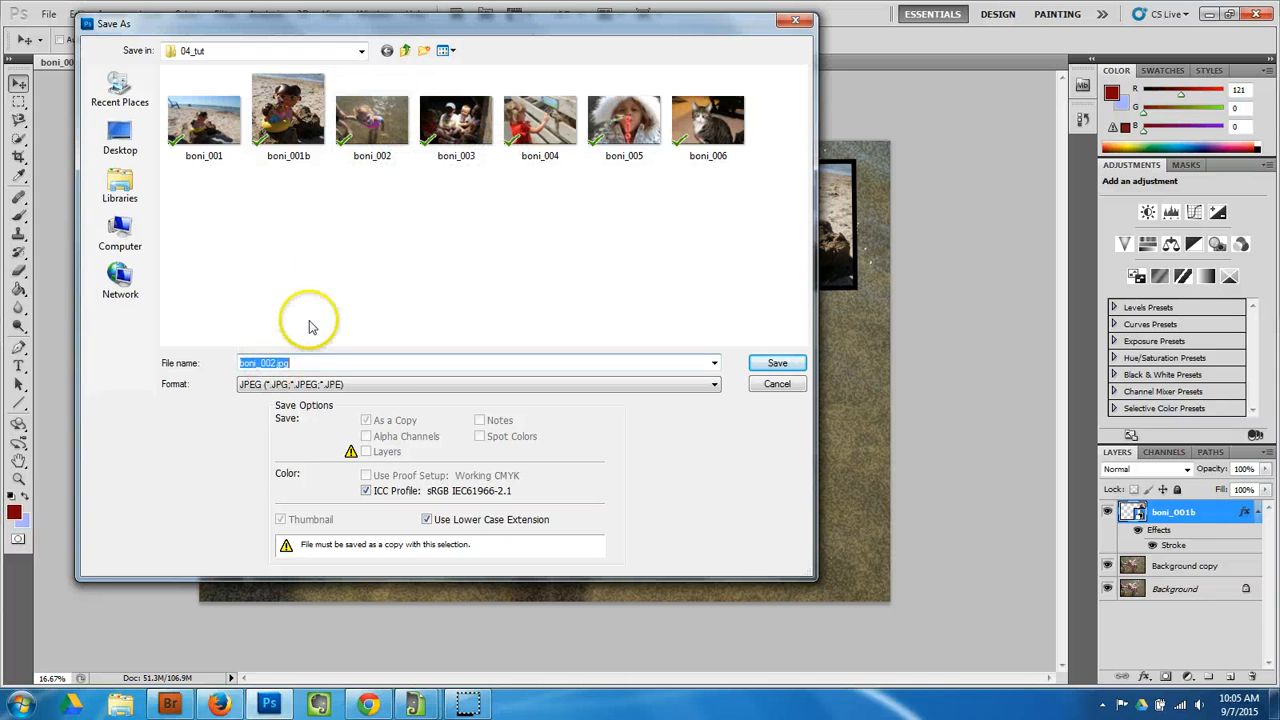
pyautogui.click(273, 362)
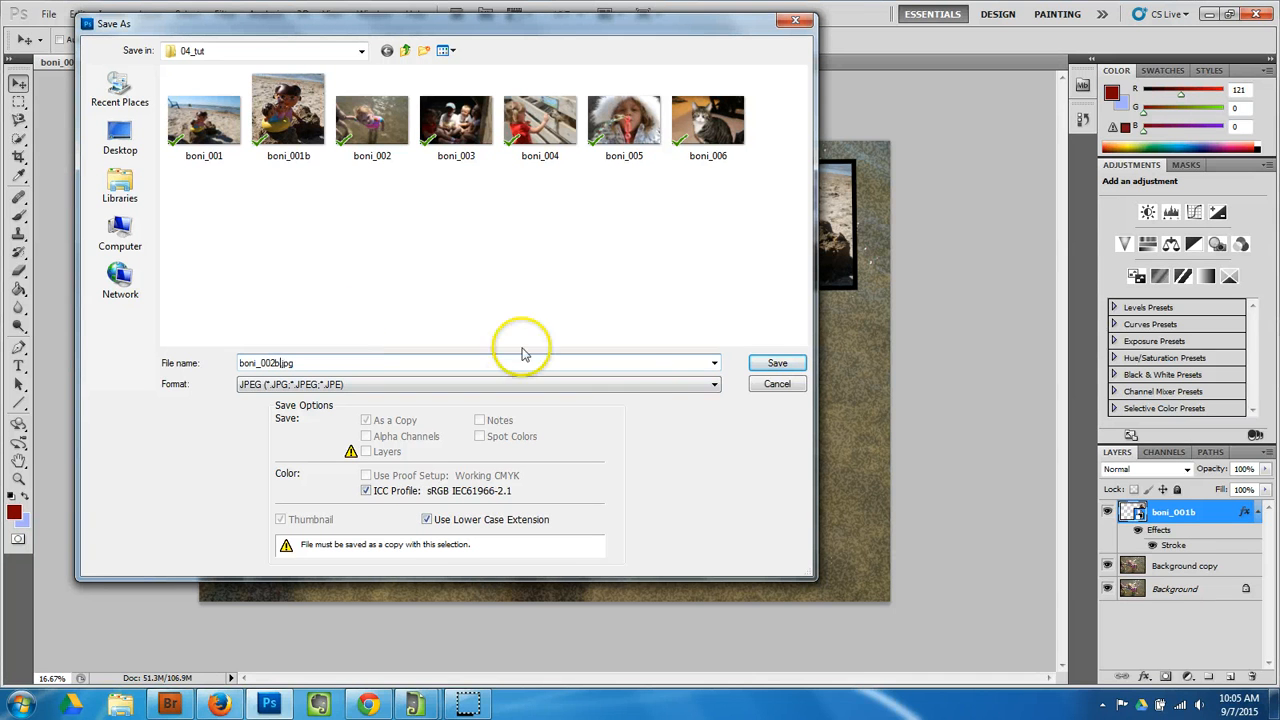
pyautogui.click(775, 366)
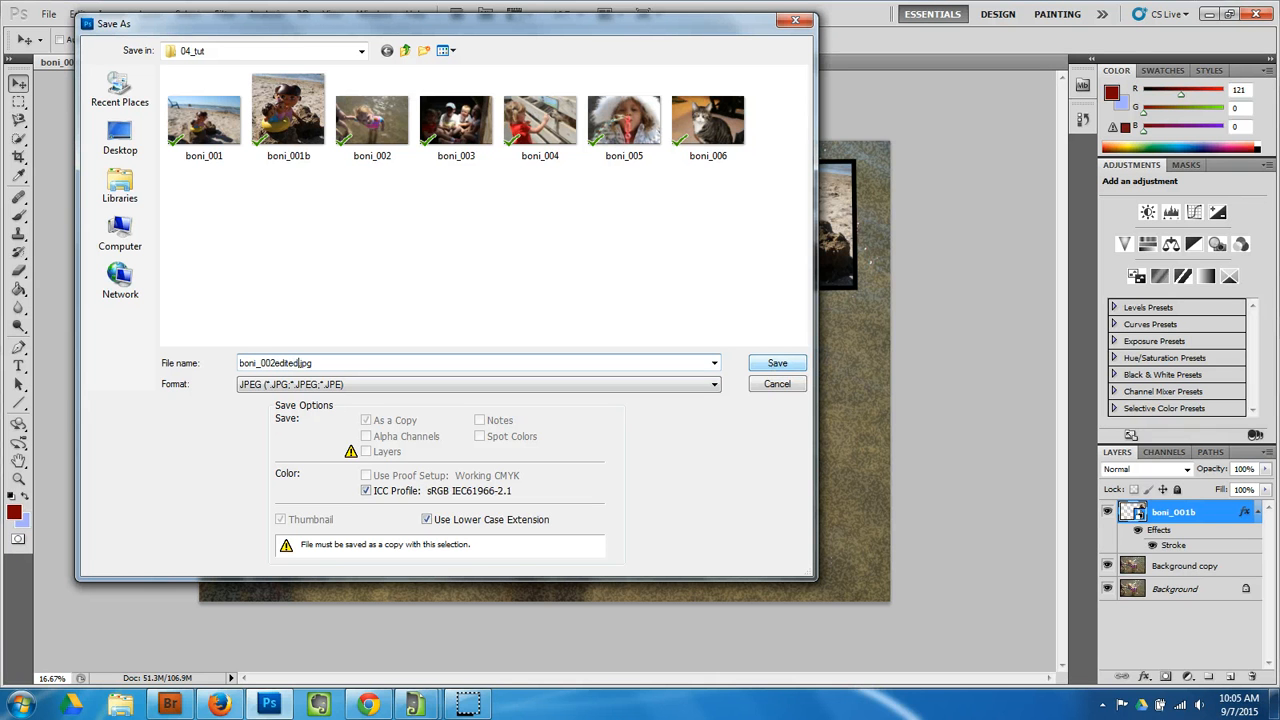
pyautogui.click(789, 364)
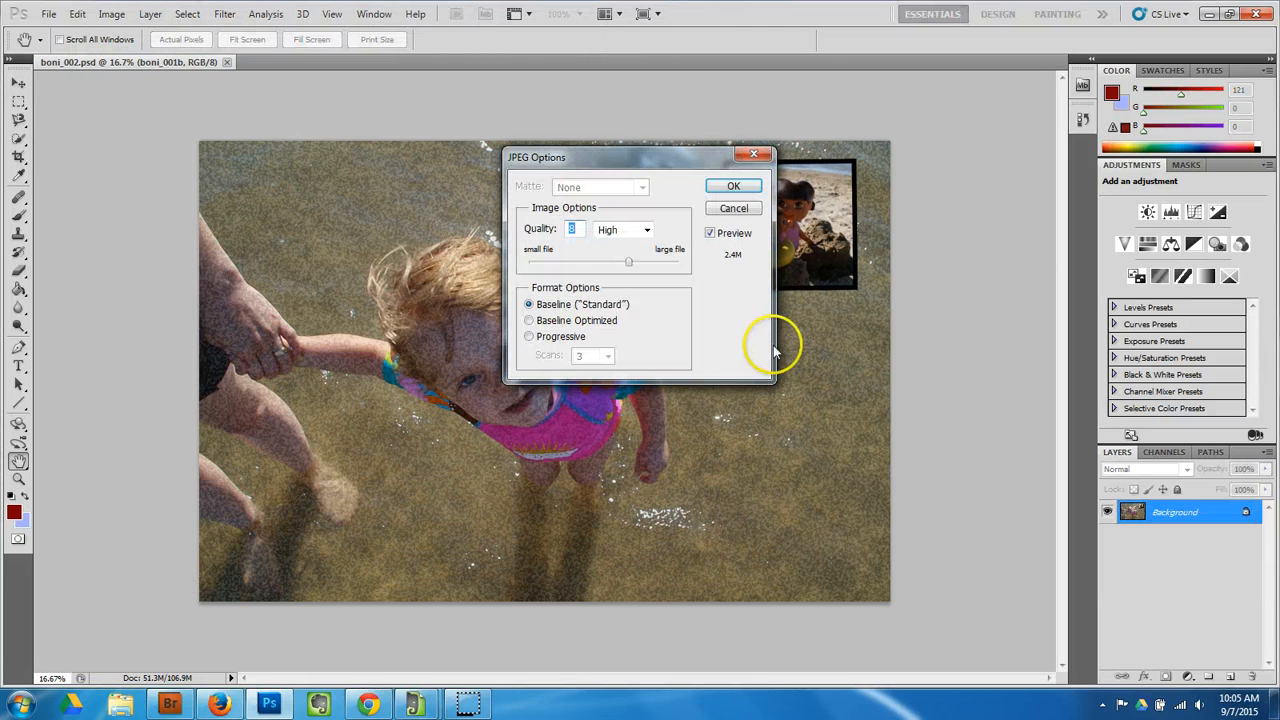
pyautogui.click(733, 188)
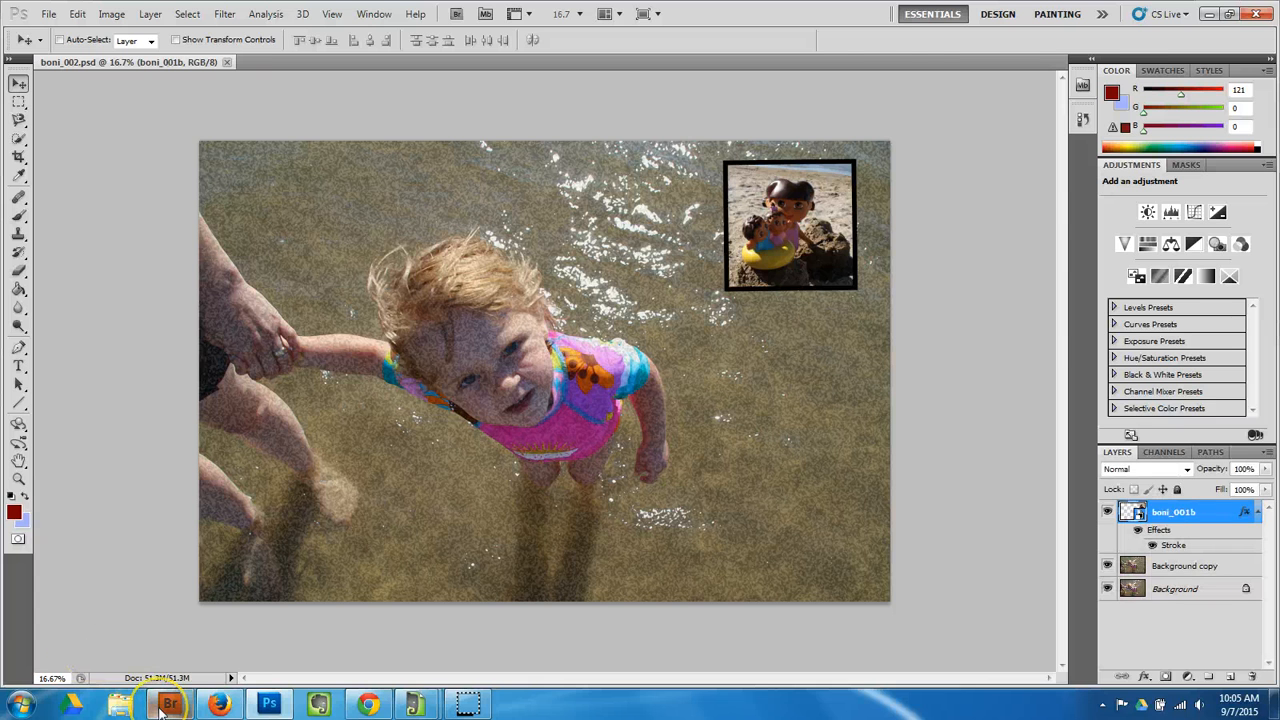
# Step: Switch to Bridge and reorder the thumbnails so boni_002edited.jpg and boni_002.psd follow boni_002.JPG
pyautogui.click(168, 705)
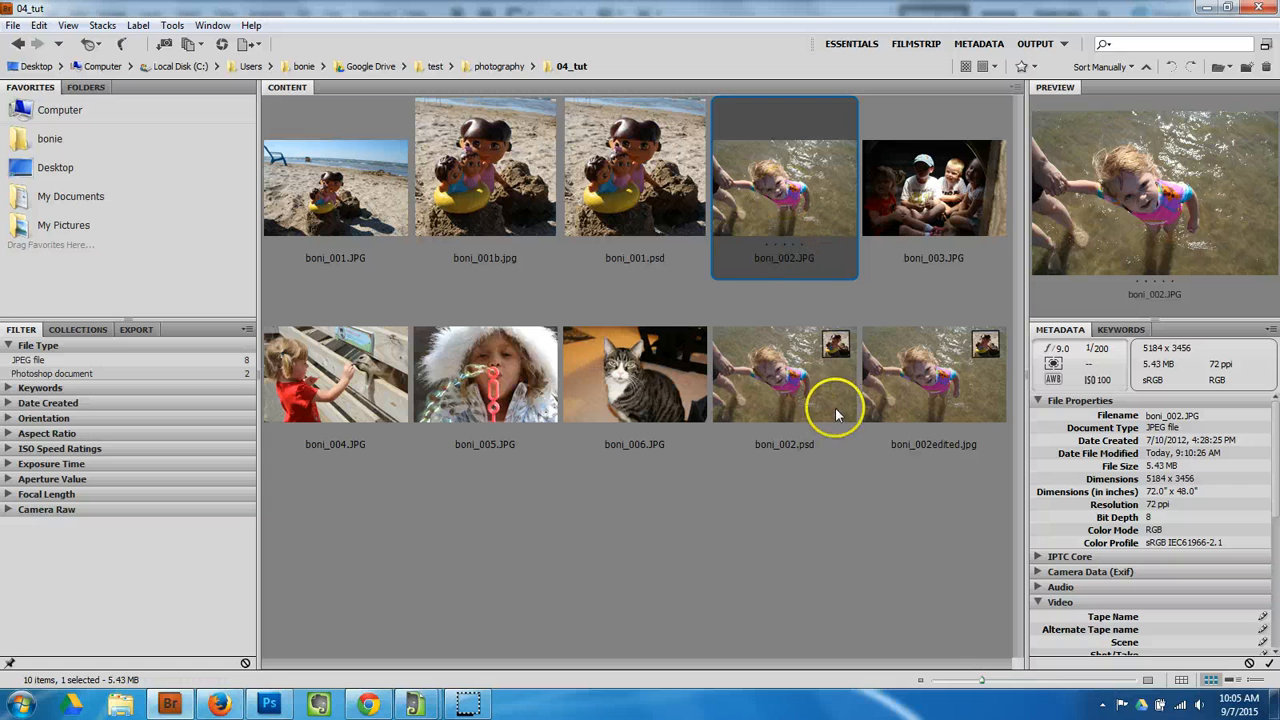
pyautogui.moveTo(792, 398); pyautogui.dragTo(860, 216)
pyautogui.moveTo(940, 380); pyautogui.dragTo(883, 188)
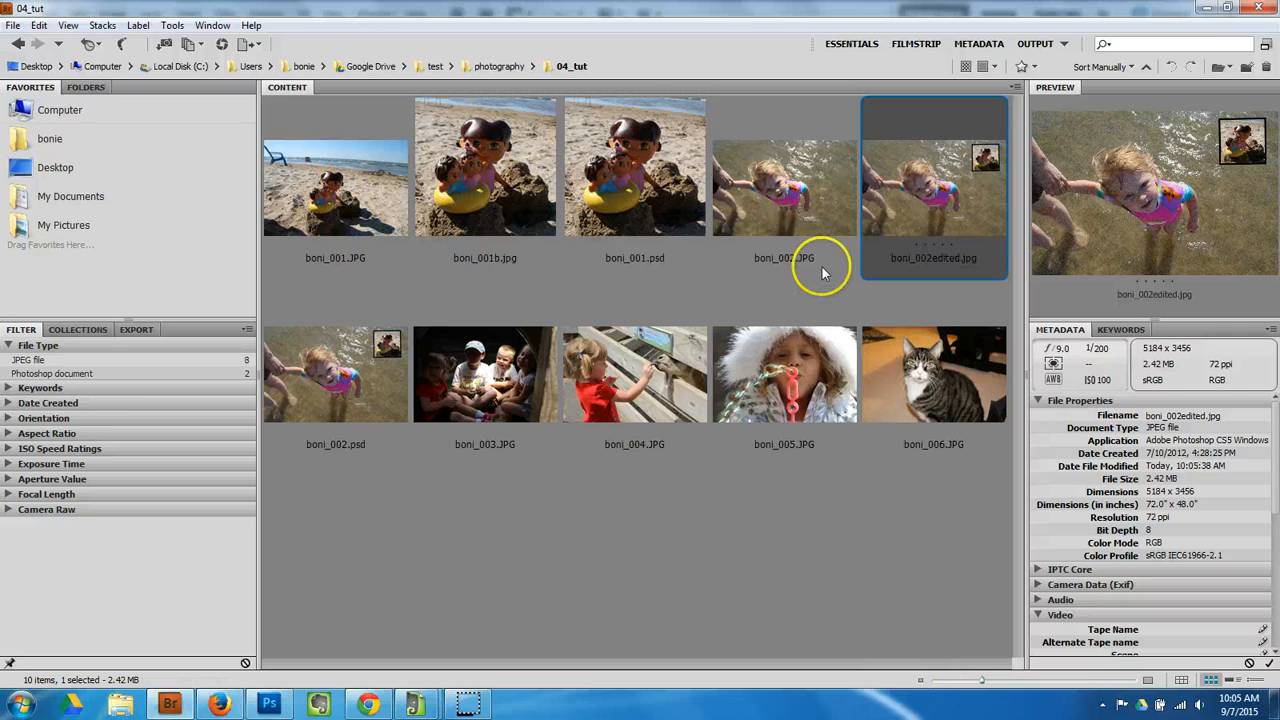
# Step: Compare boni_002.JPG with boni_002edited.jpg and enlarge the thumbnails to examine the edited image
pyautogui.click(775, 178)
pyautogui.click(924, 189)
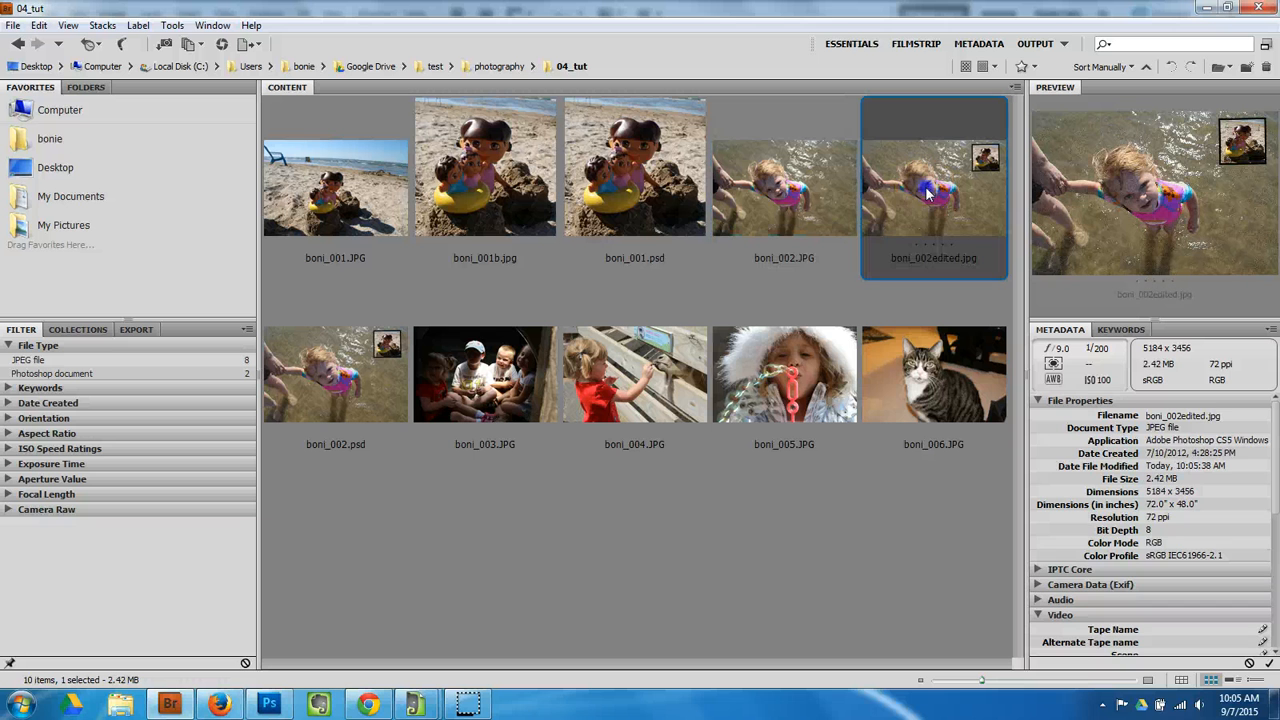
pyautogui.click(918, 198)
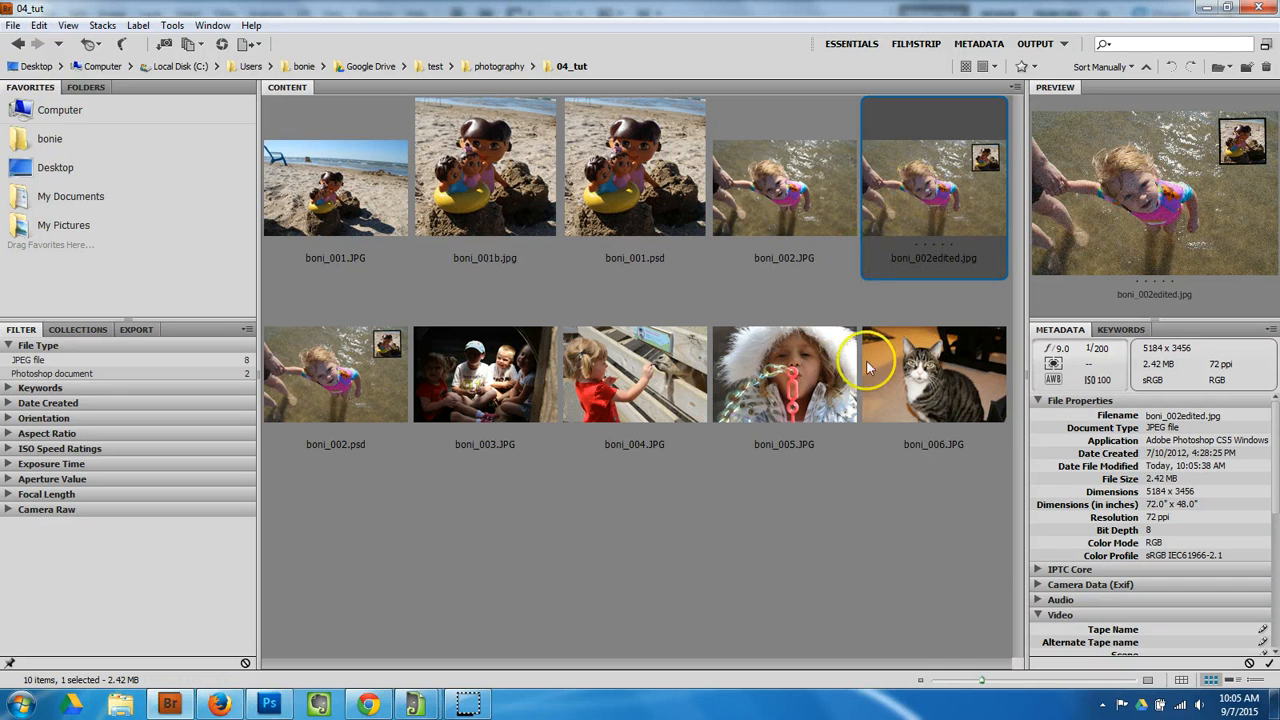
pyautogui.moveTo(982, 680); pyautogui.dragTo(1100, 679)
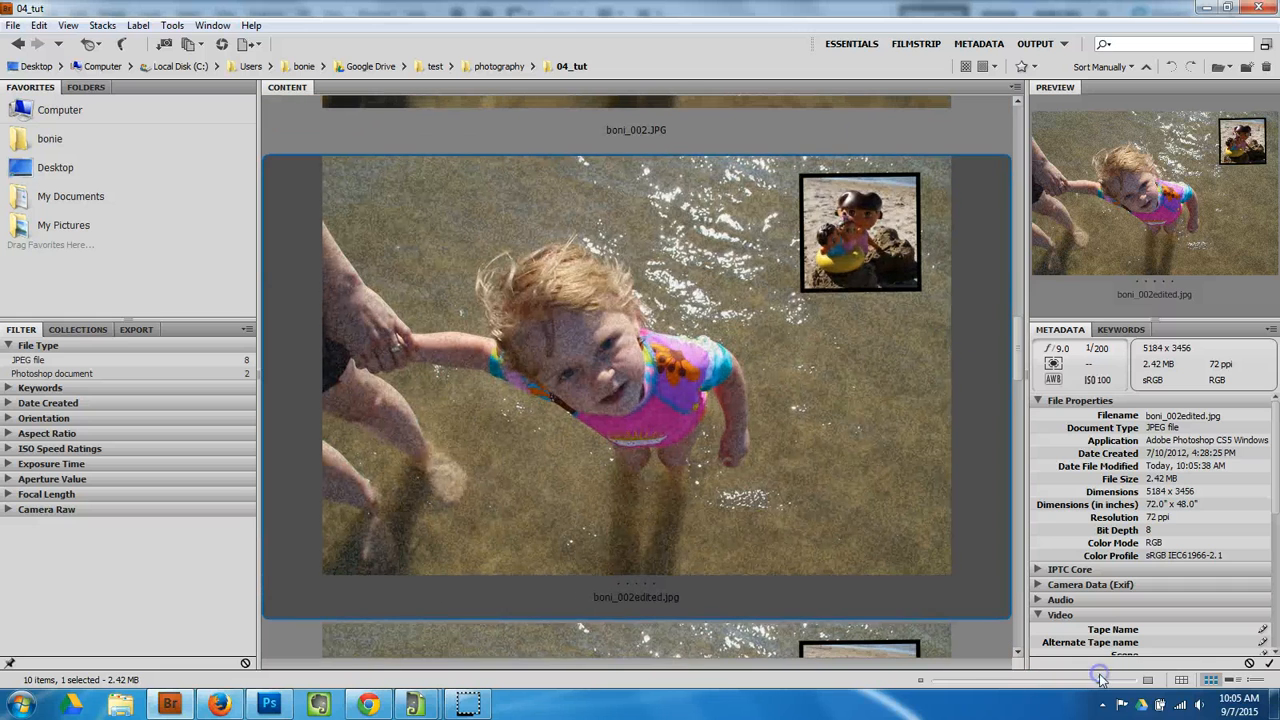
pyautogui.moveTo(1018, 349)
pyautogui.mouseDown()
pyautogui.moveTo(1017, 257)
pyautogui.moveTo(1030, 343)
pyautogui.mouseUp()
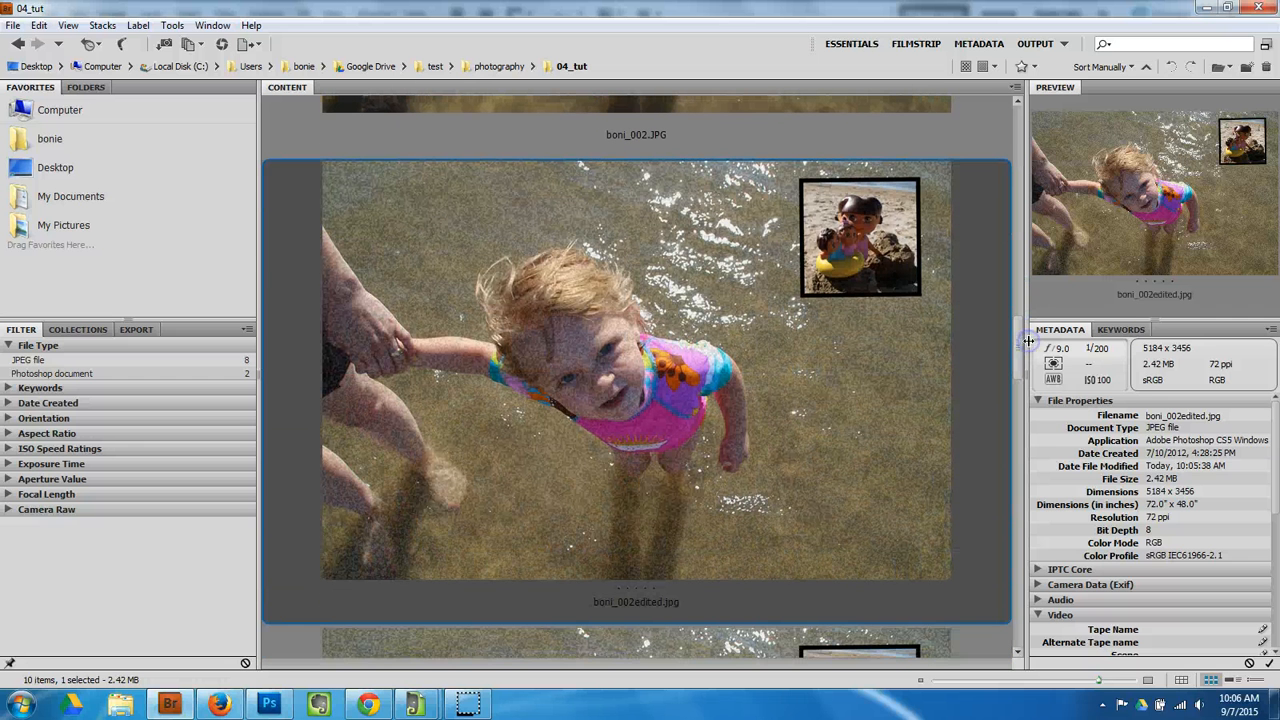